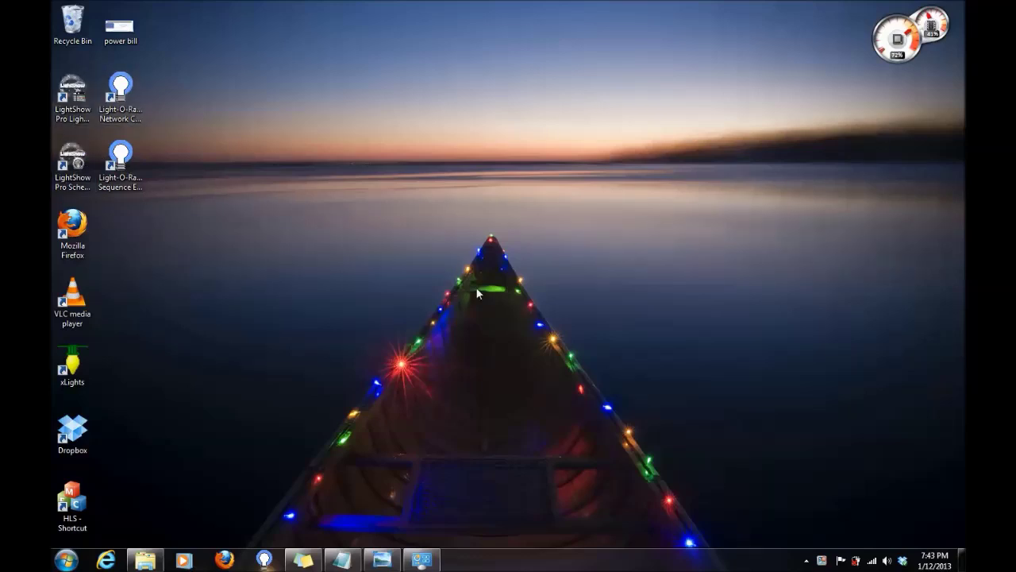
# Launch Light-O-Rama Network Configuration and open its advanced network preferences for the DMX universes.
pyautogui.click(122, 103)
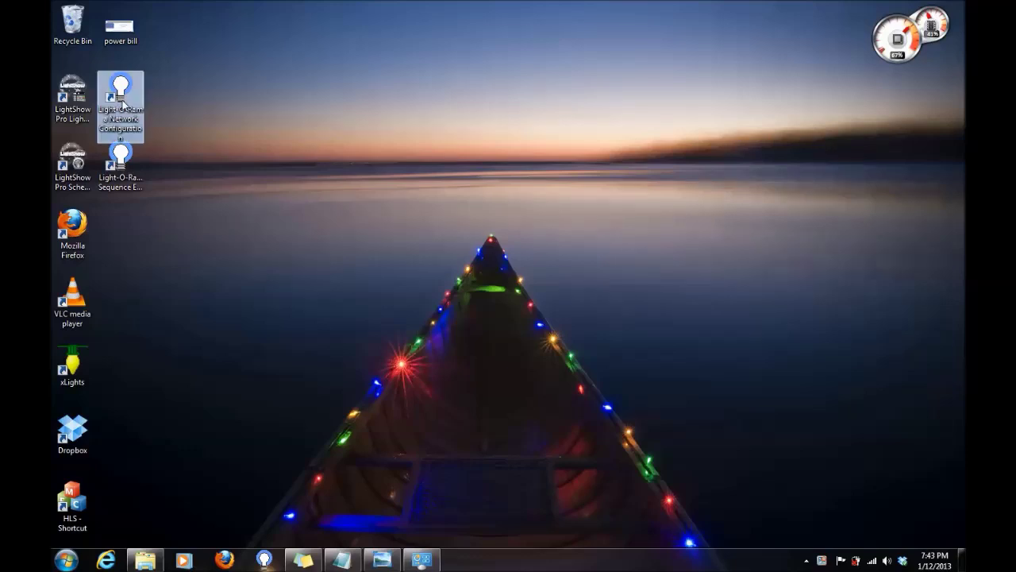
pyautogui.doubleClick(122, 102)
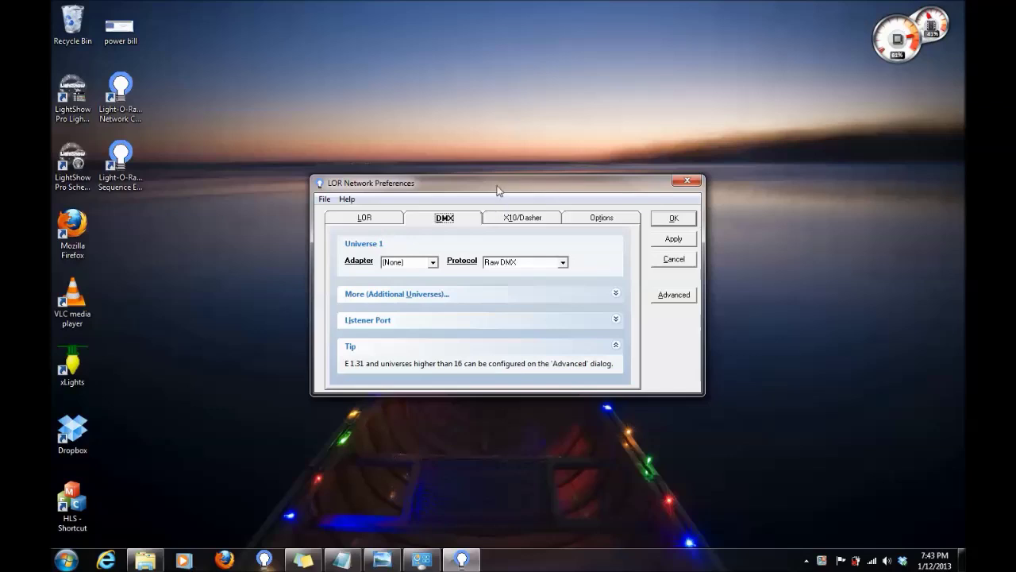
pyautogui.moveTo(494, 182); pyautogui.dragTo(502, 147)
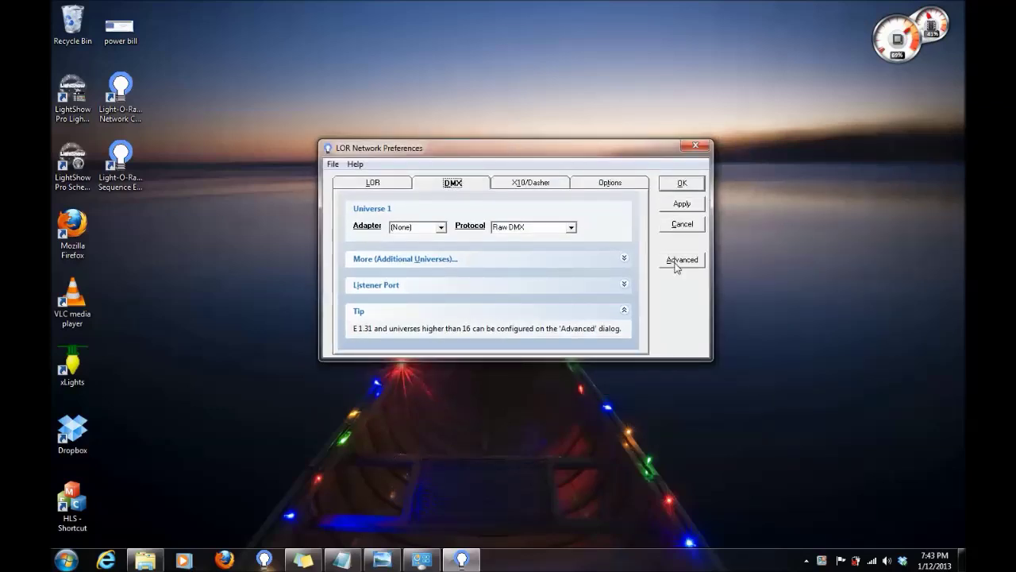
pyautogui.click(676, 262)
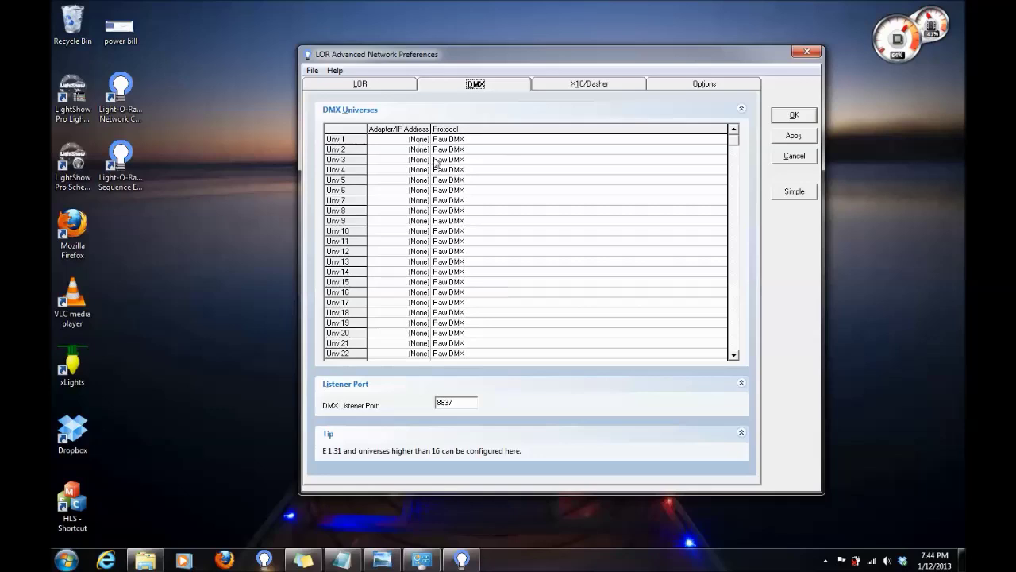
# Set DMX universes 1, 2 and 3 to E1.31 multicast (239.255.0.1–0.3).
pyautogui.doubleClick(421, 141)
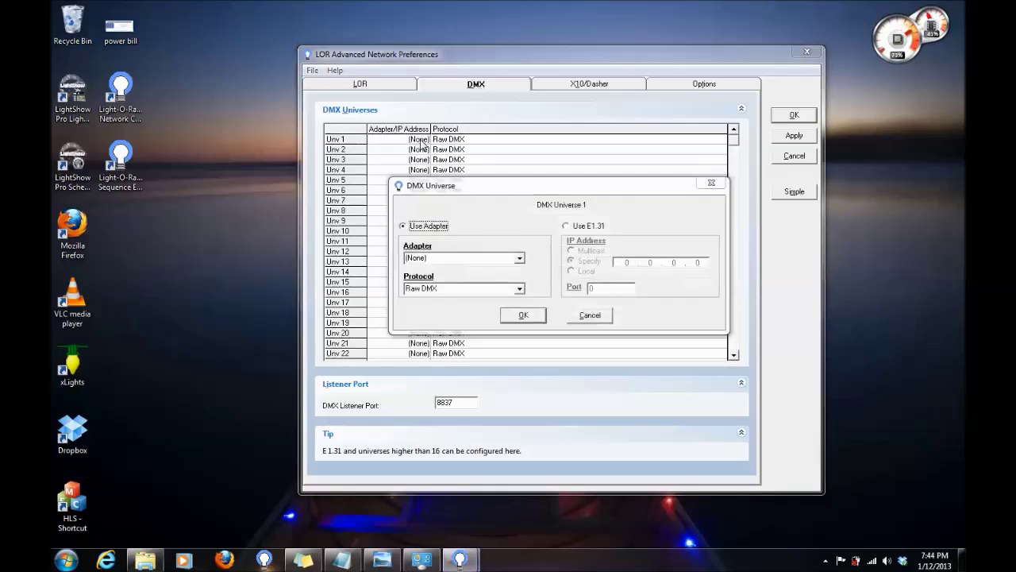
pyautogui.click(566, 225)
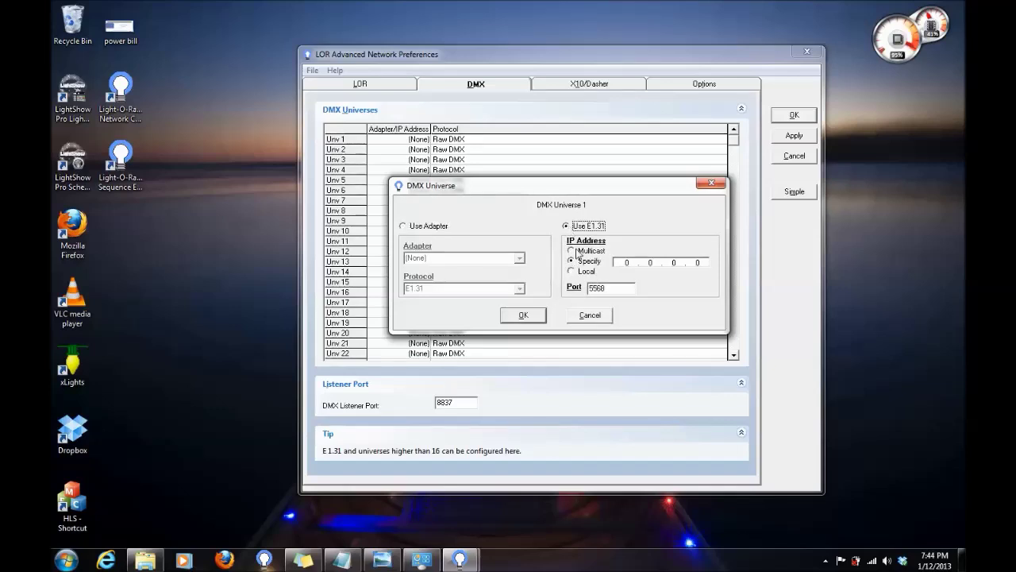
pyautogui.click(571, 250)
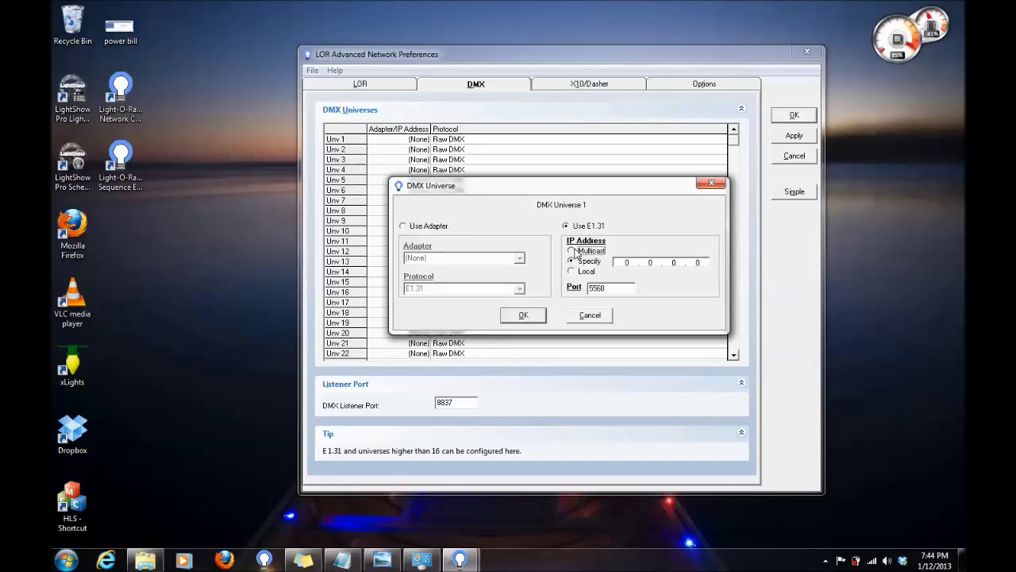
pyautogui.click(534, 319)
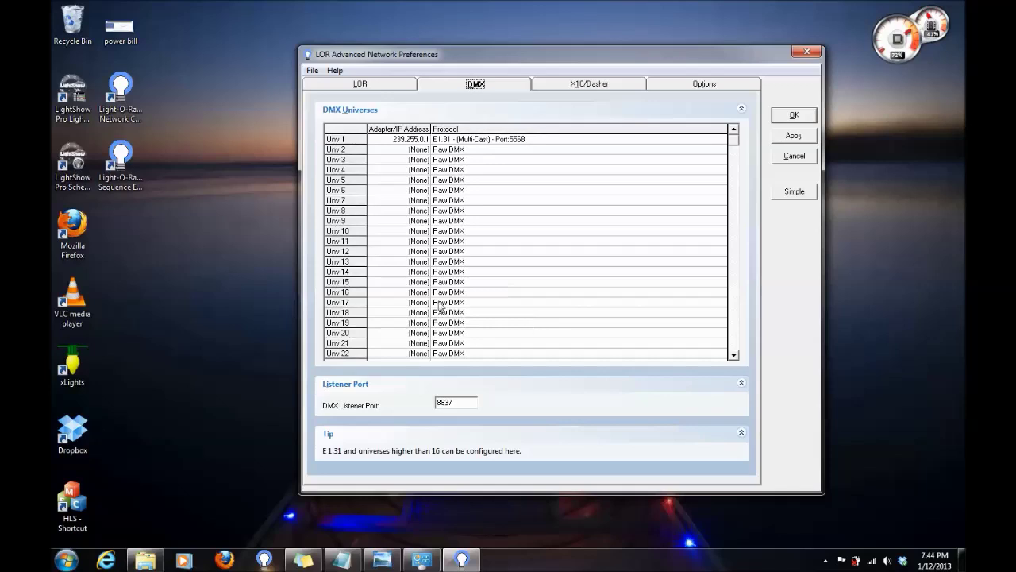
pyautogui.doubleClick(428, 150)
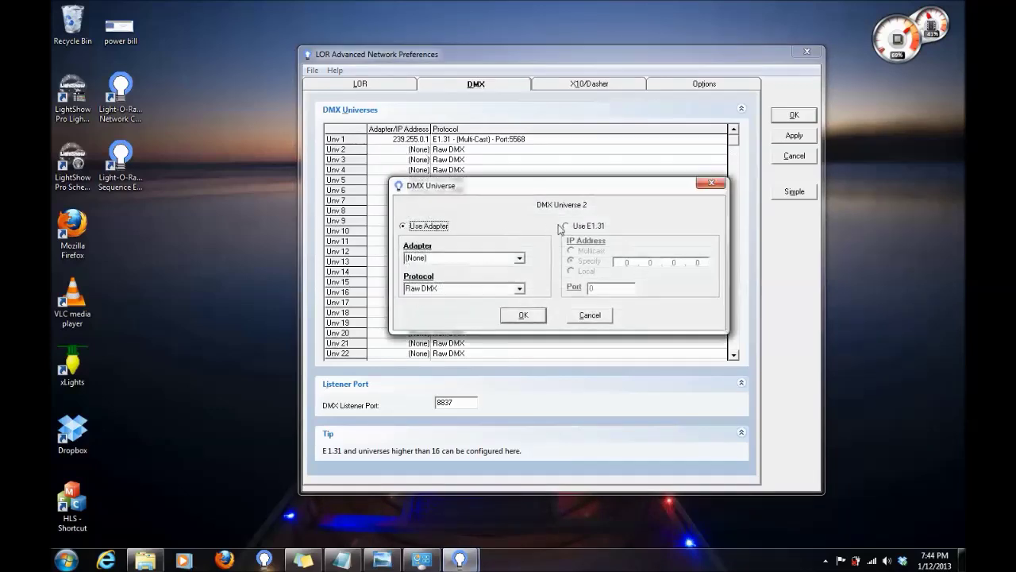
pyautogui.click(563, 226)
pyautogui.click(576, 251)
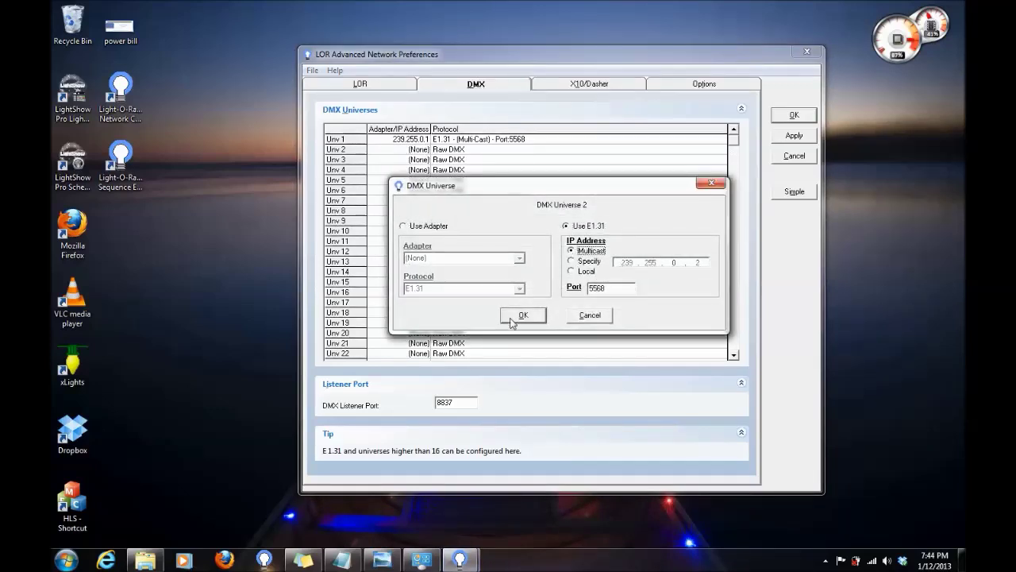
pyautogui.click(522, 314)
pyautogui.doubleClick(420, 162)
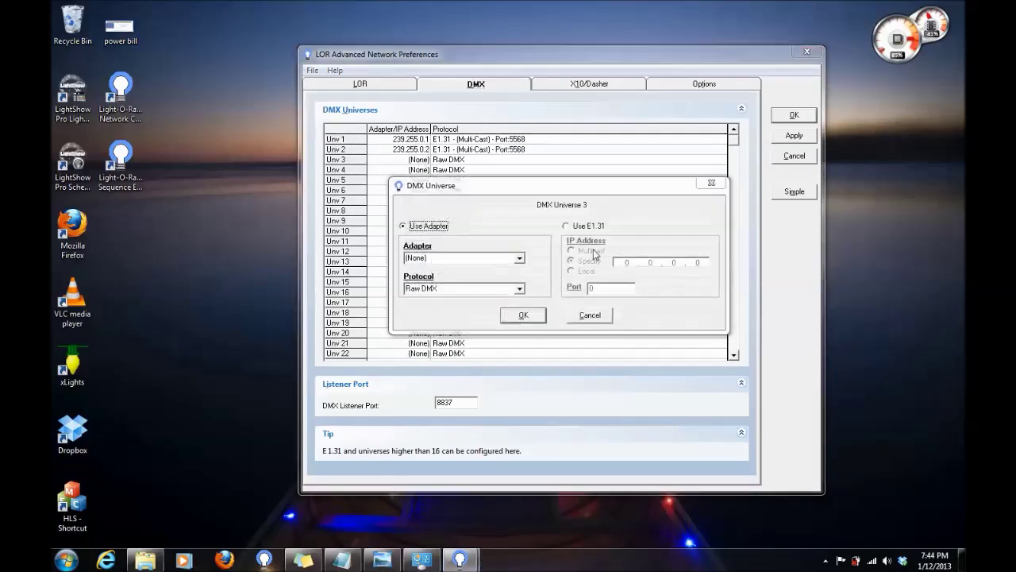
pyautogui.click(565, 226)
pyautogui.click(572, 251)
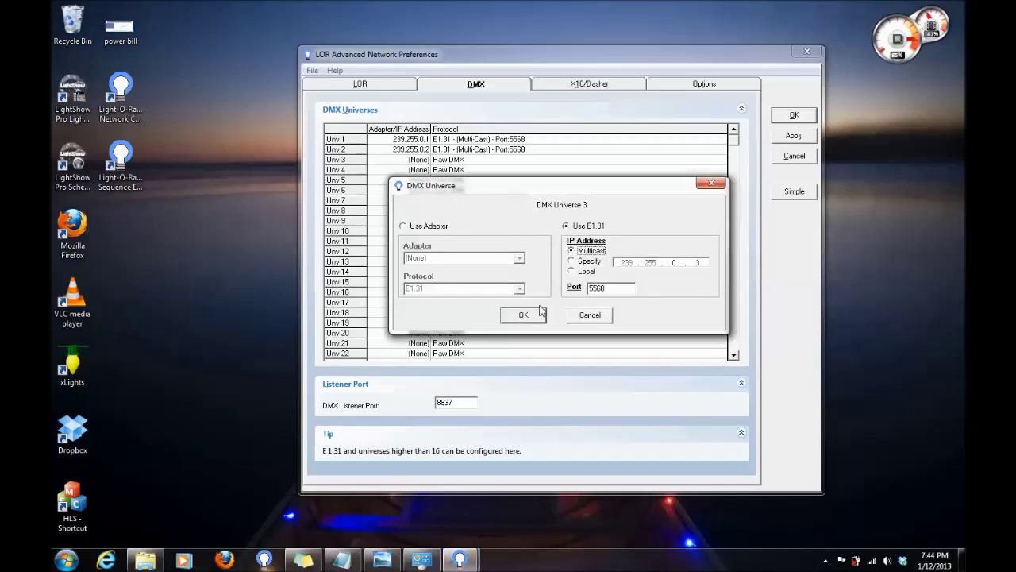
pyautogui.click(523, 314)
# Set universes 4 and 5 to E1.31 multicast (239.255.0.4–0.5), then begin editing universe 6.
pyautogui.doubleClick(425, 171)
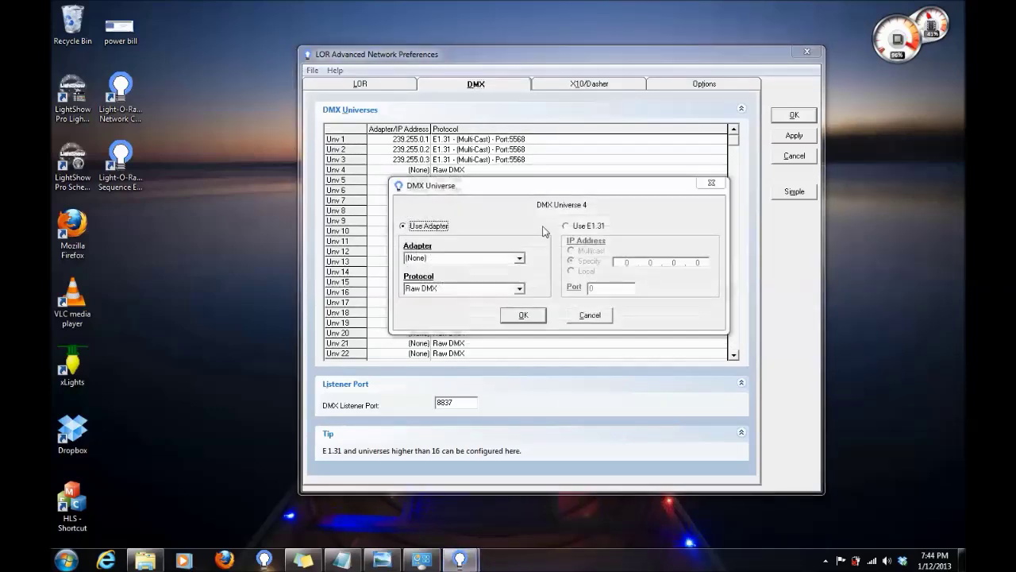
pyautogui.click(566, 226)
pyautogui.click(571, 251)
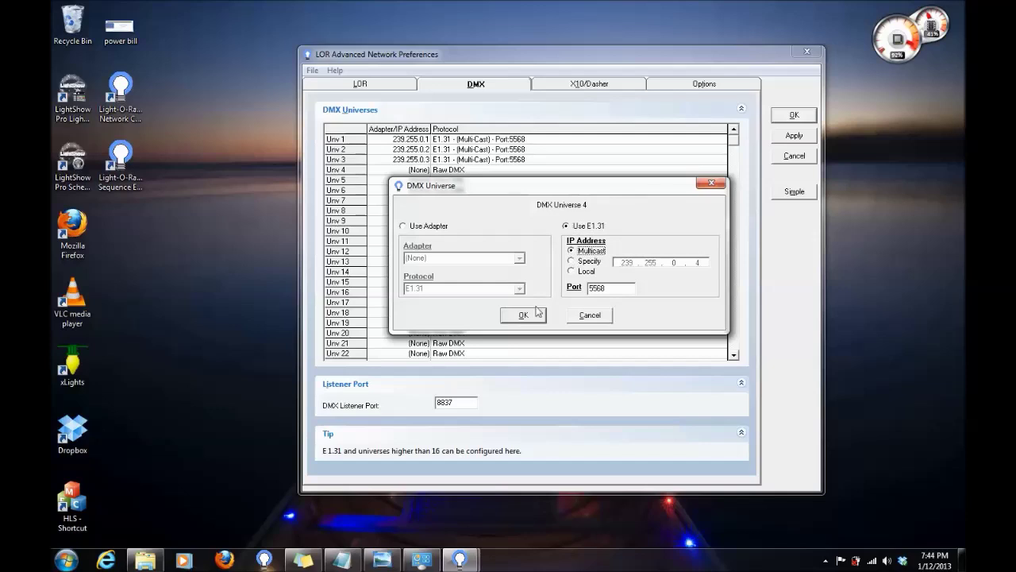
pyautogui.click(523, 314)
pyautogui.doubleClick(426, 180)
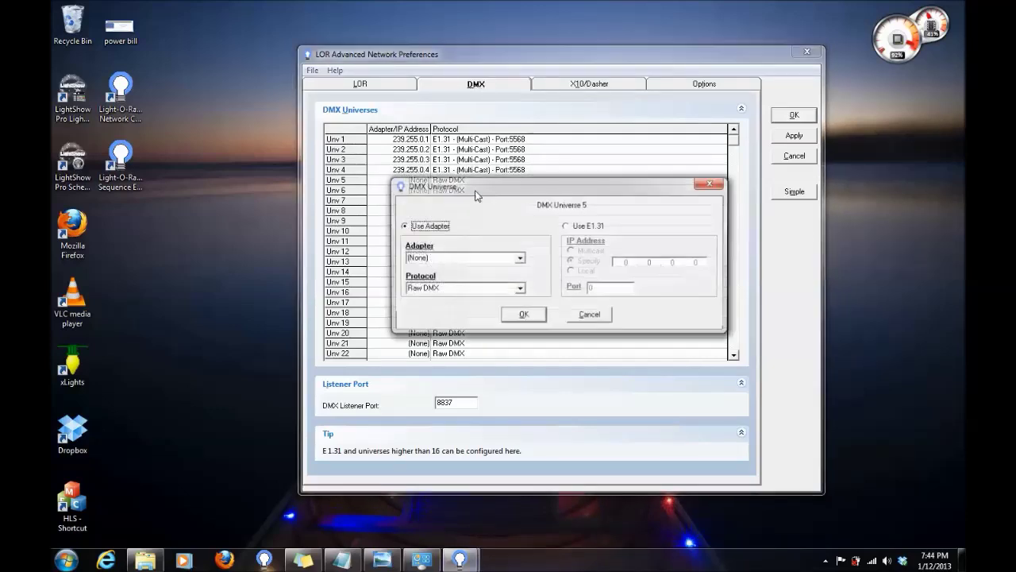
pyautogui.click(566, 227)
pyautogui.click(570, 251)
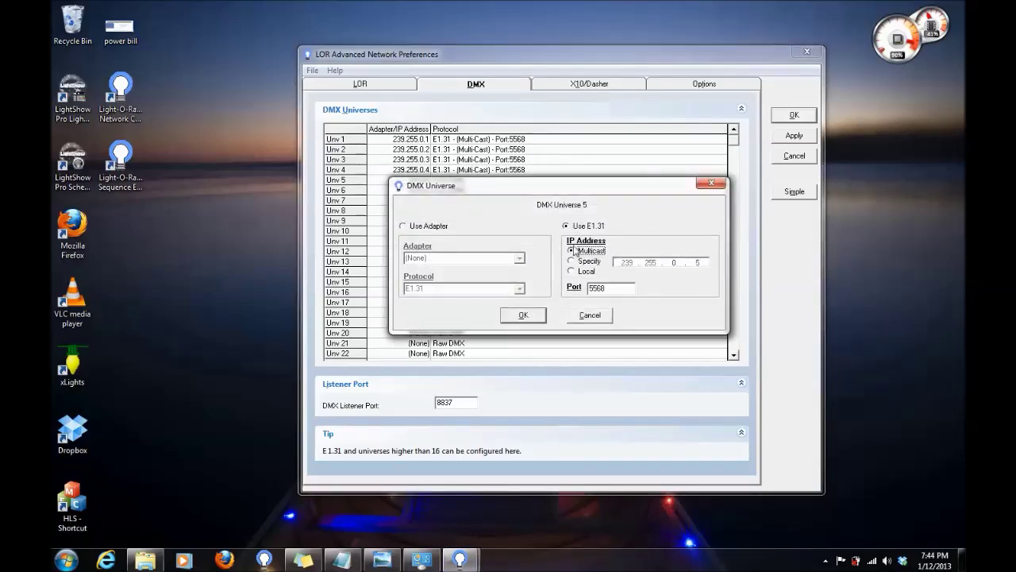
pyautogui.click(527, 315)
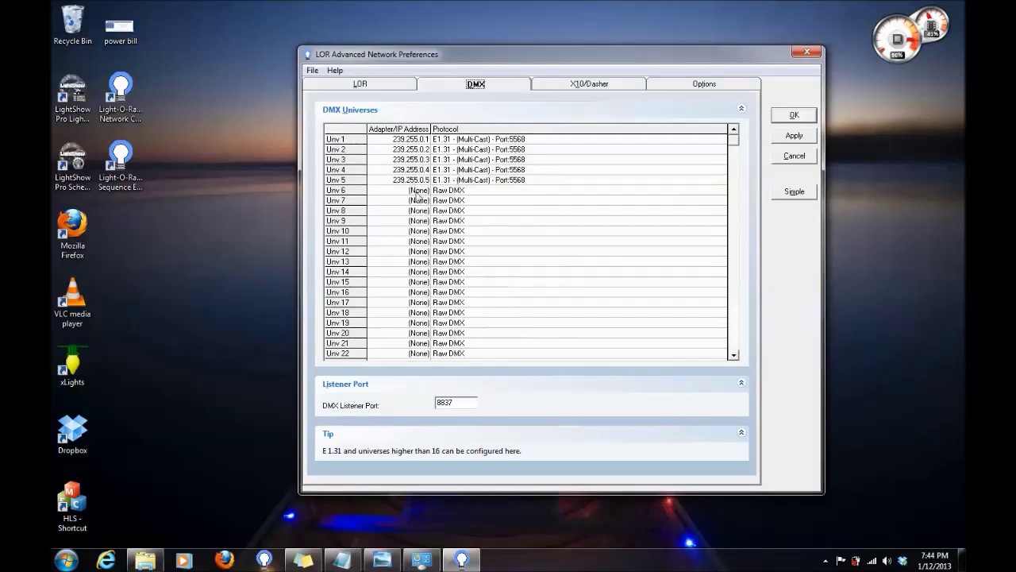
pyautogui.doubleClick(421, 190)
# Switch universes 6, 7 and 8 to E1.31 multicast at 239.255.0.6–0.8.
pyautogui.click(576, 228)
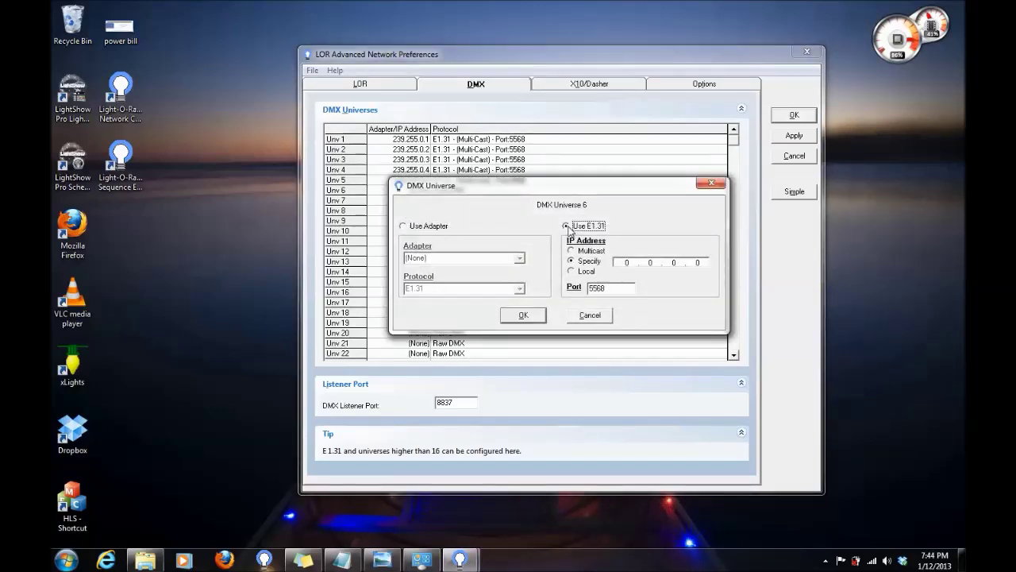
pyautogui.click(572, 251)
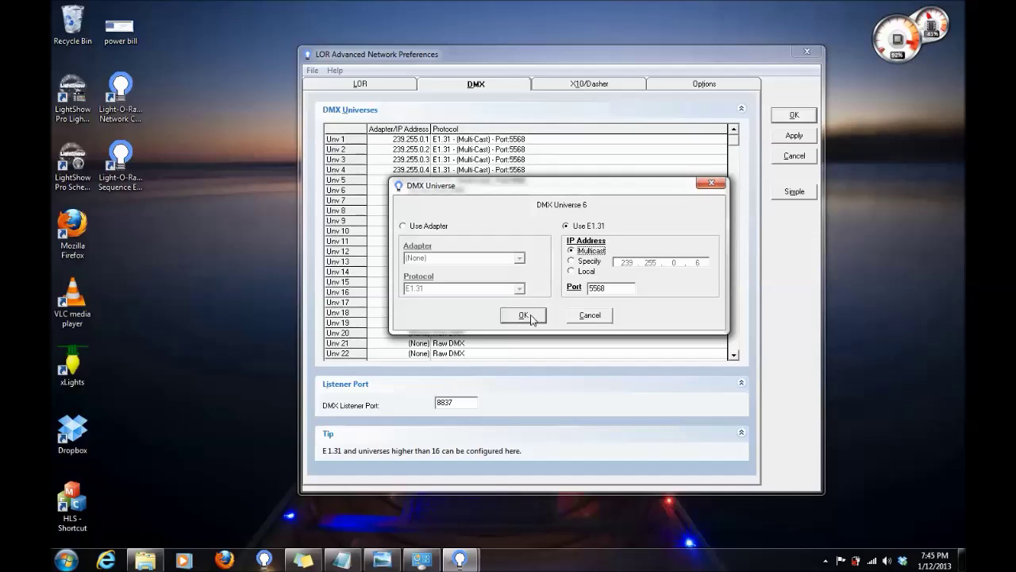
pyautogui.click(530, 315)
pyautogui.doubleClick(412, 201)
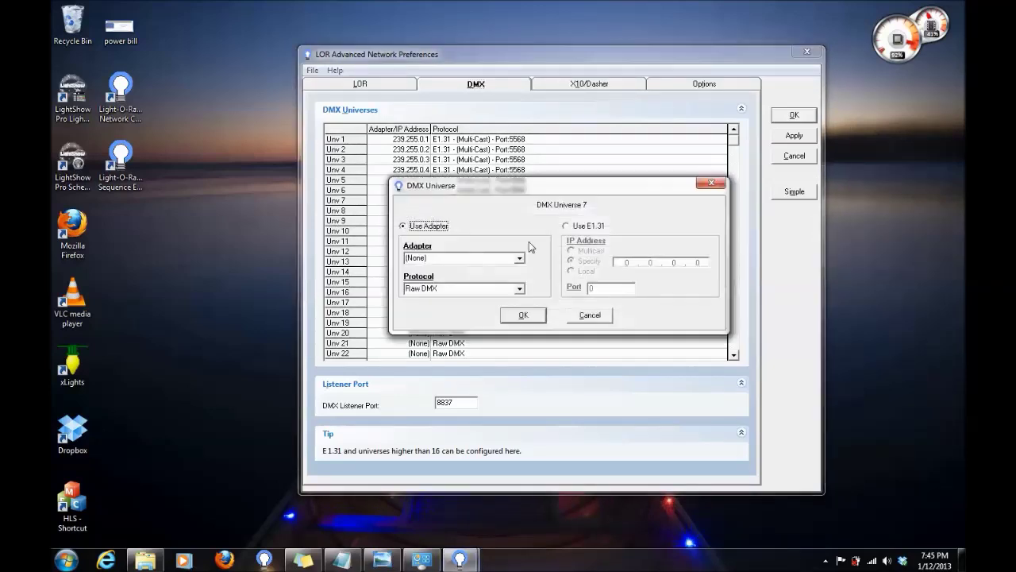
pyautogui.click(566, 226)
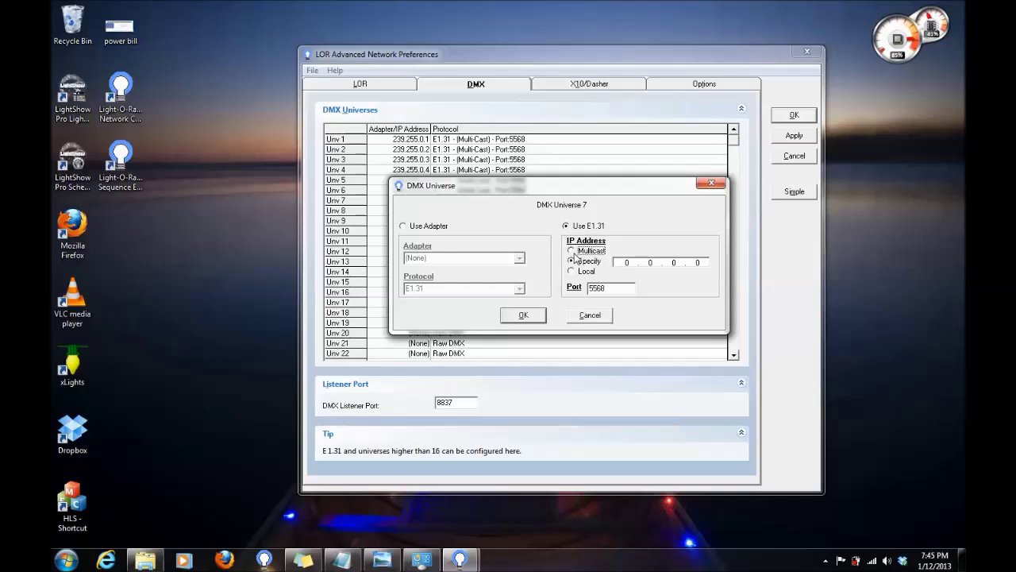
pyautogui.click(571, 251)
pyautogui.click(524, 315)
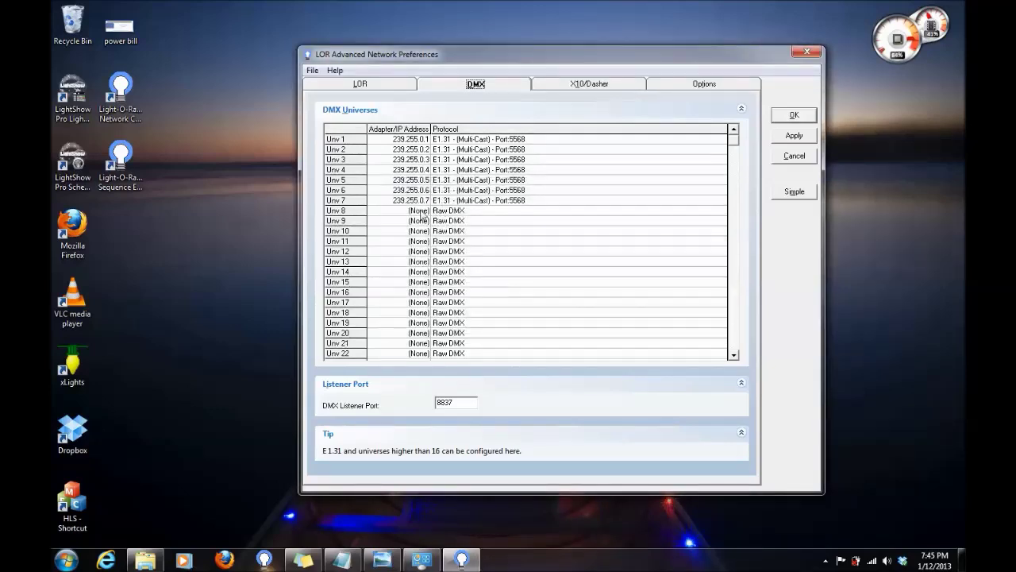
pyautogui.doubleClick(421, 211)
pyautogui.click(566, 226)
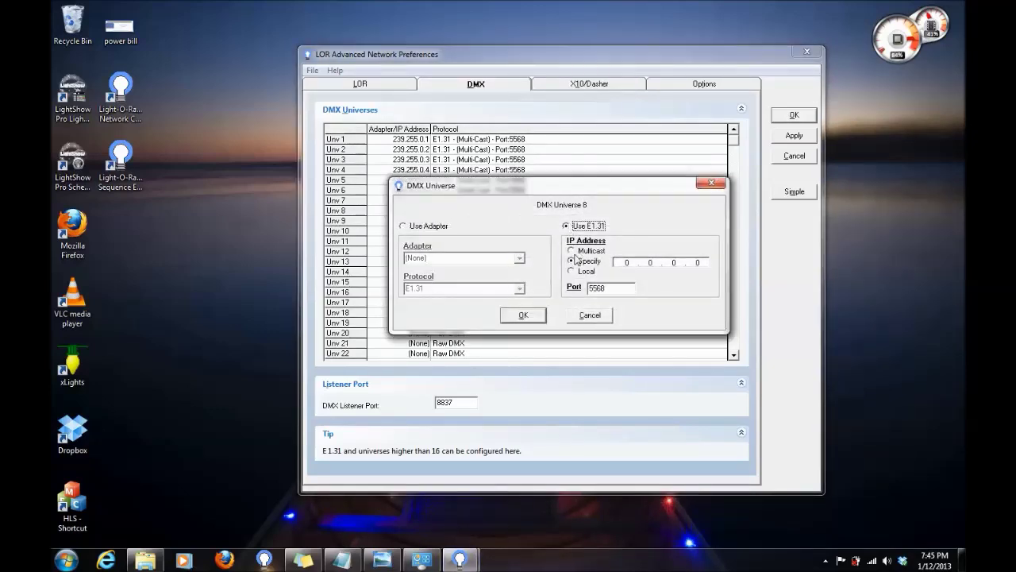
pyautogui.click(571, 250)
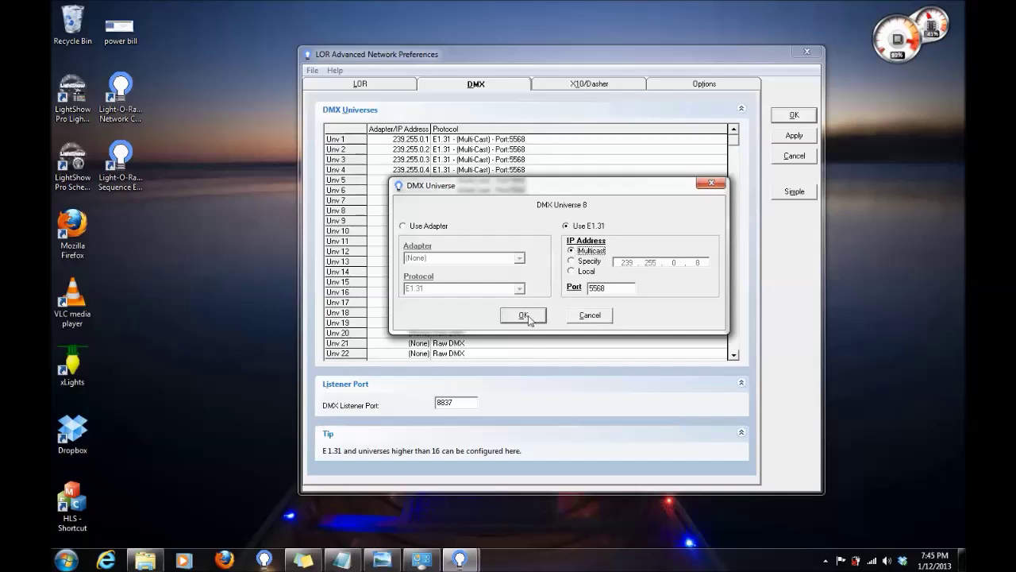
pyautogui.click(524, 315)
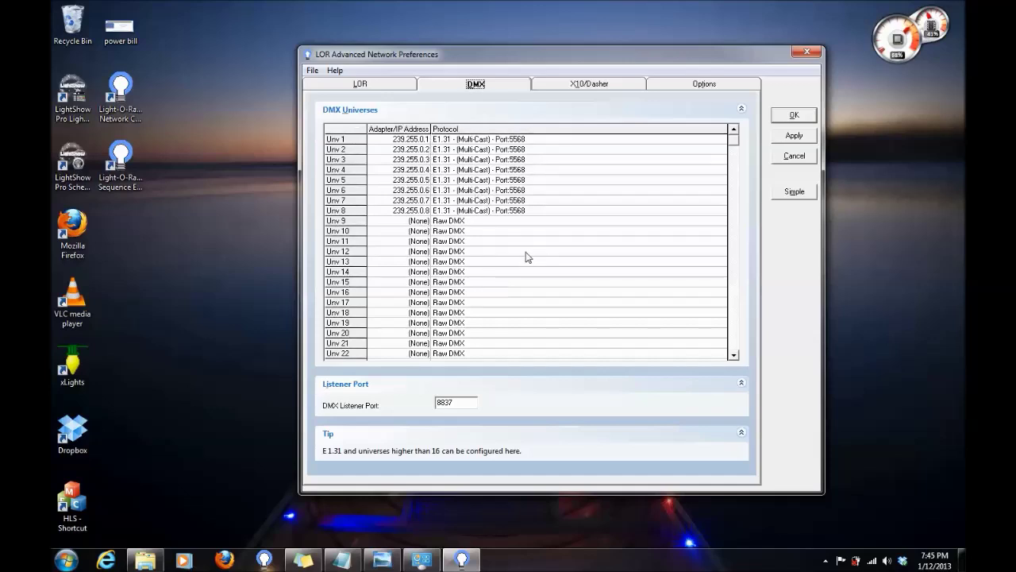
# Apply the eight E1.31 universe settings, acknowledge the change notice, and close the preferences.
pyautogui.click(794, 135)
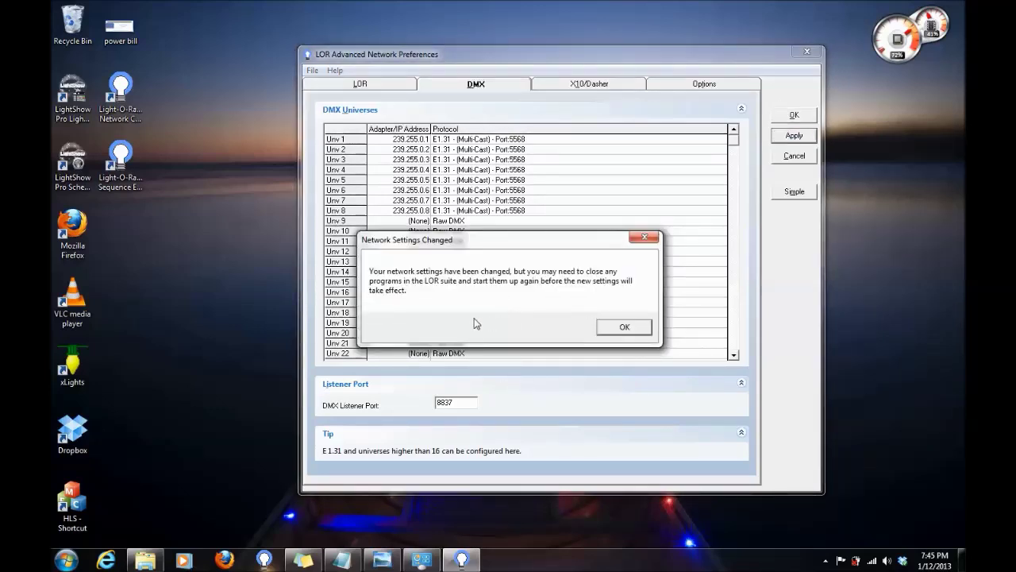
pyautogui.click(625, 328)
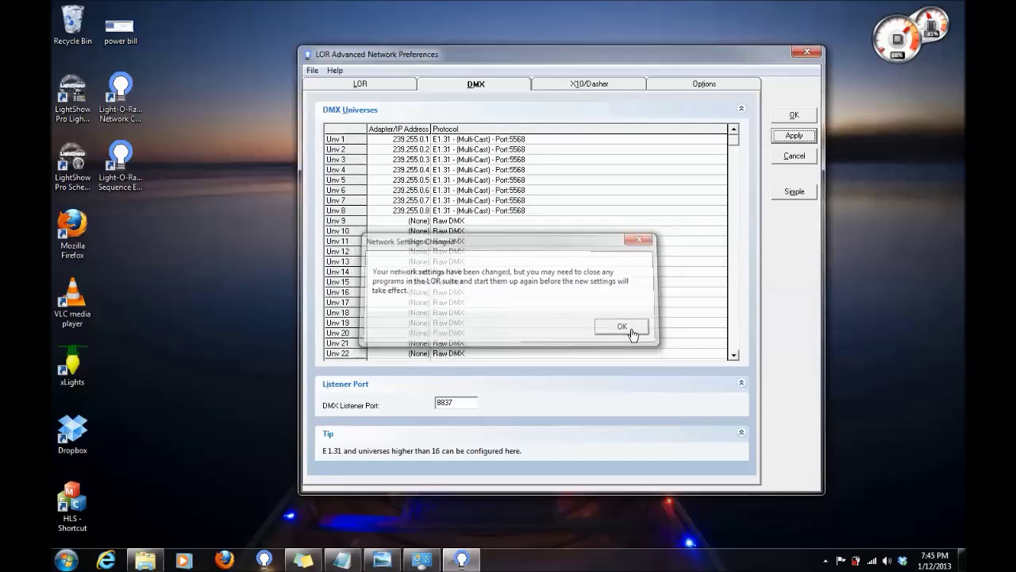
pyautogui.click(794, 115)
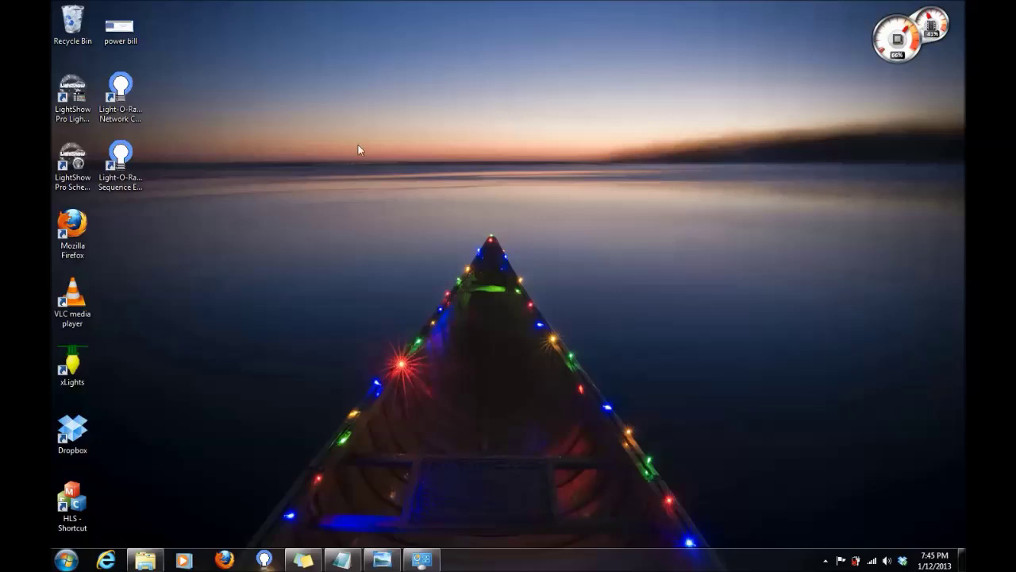
# Launch the Light-O-Rama Sequence Editor and start a new musical sequence.
pyautogui.click(133, 167)
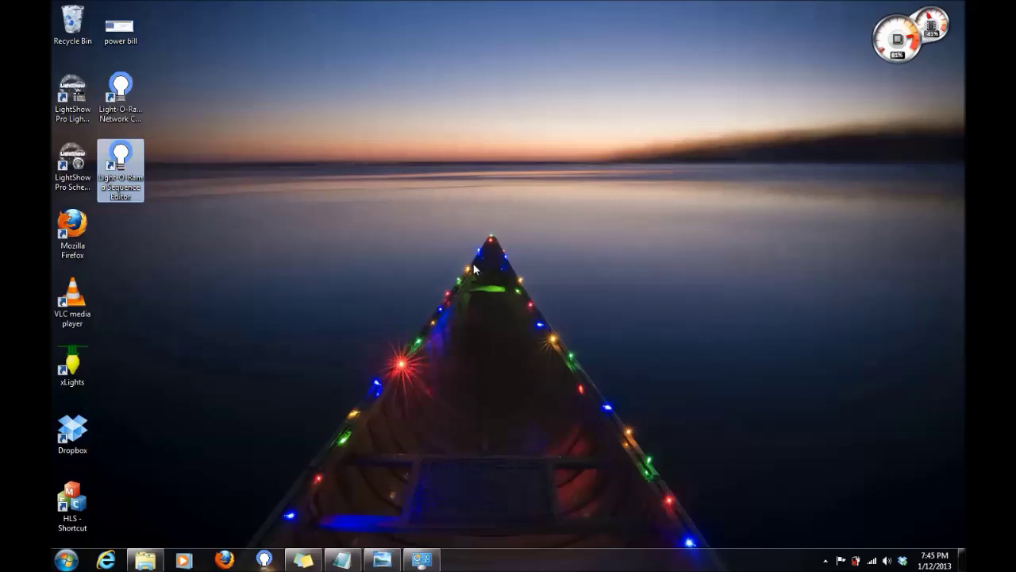
pyautogui.press('Return')
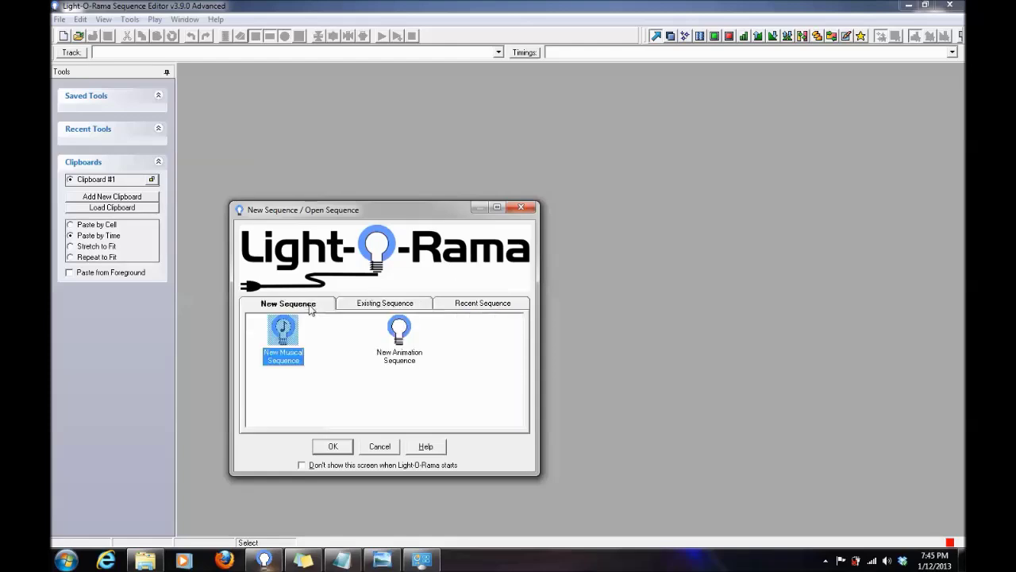
pyautogui.doubleClick(284, 341)
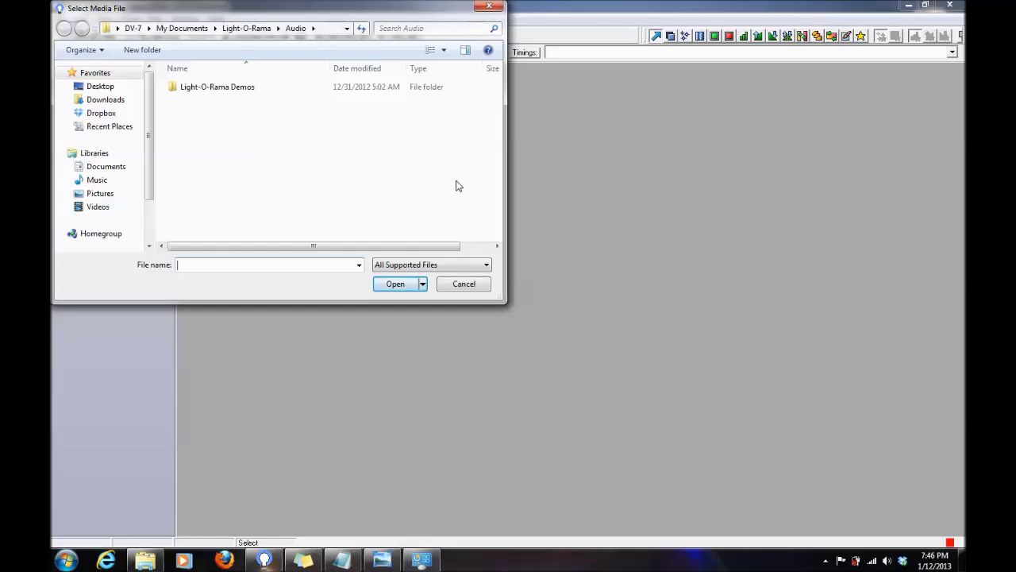
# Choose the Black Eyed Peas I Gotta Feeling mp3 from Dropbox > Public > 2012 Sequences > Audio Files.
pyautogui.click(118, 114)
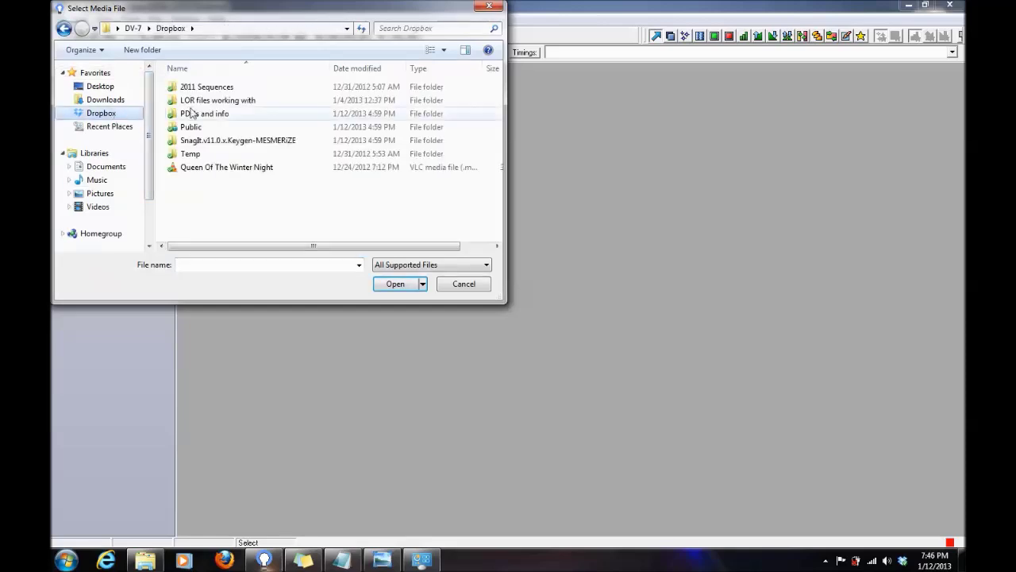
pyautogui.doubleClick(208, 127)
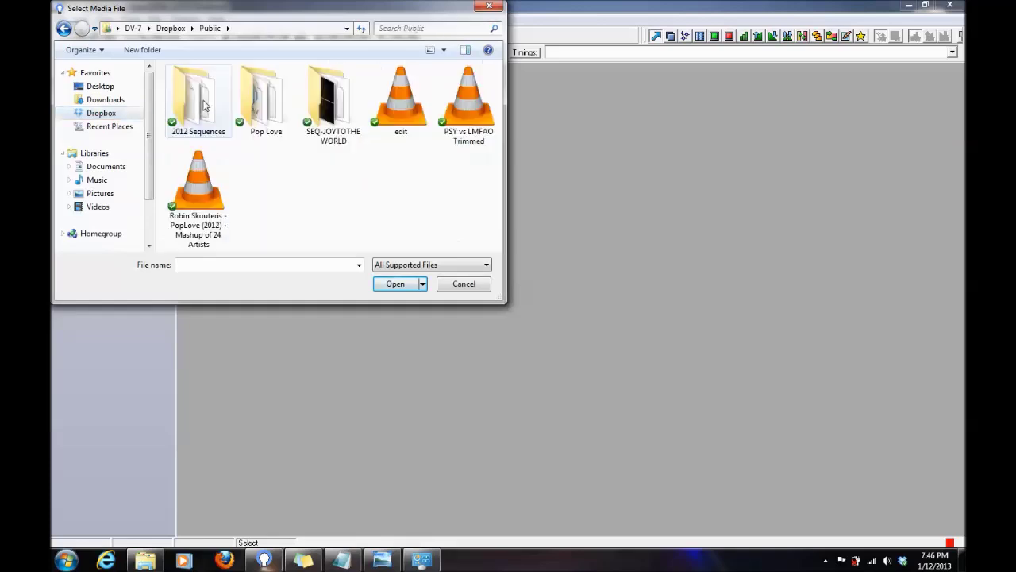
pyautogui.doubleClick(204, 106)
pyautogui.doubleClick(202, 88)
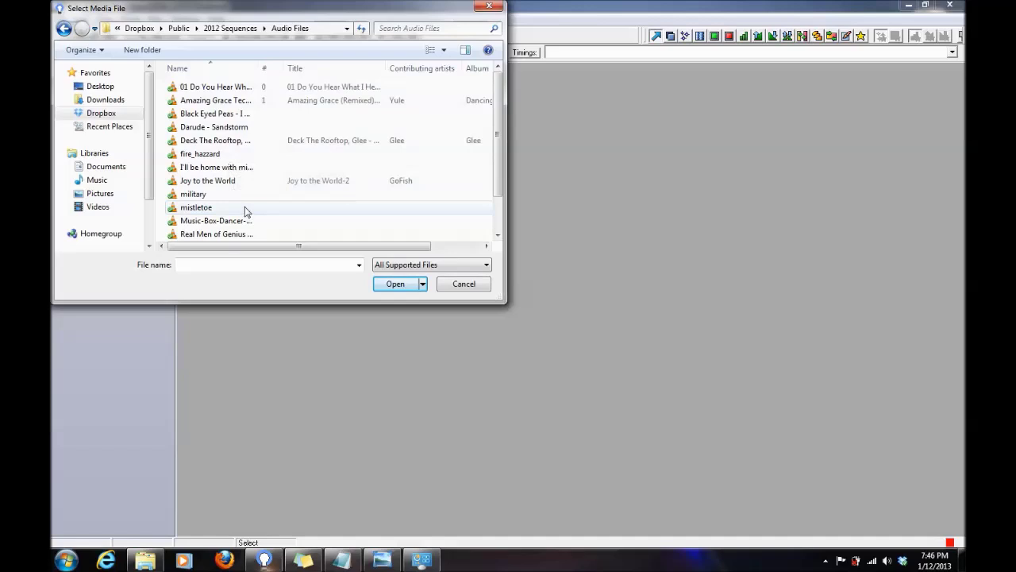
pyautogui.scroll(-1, 245, 220)
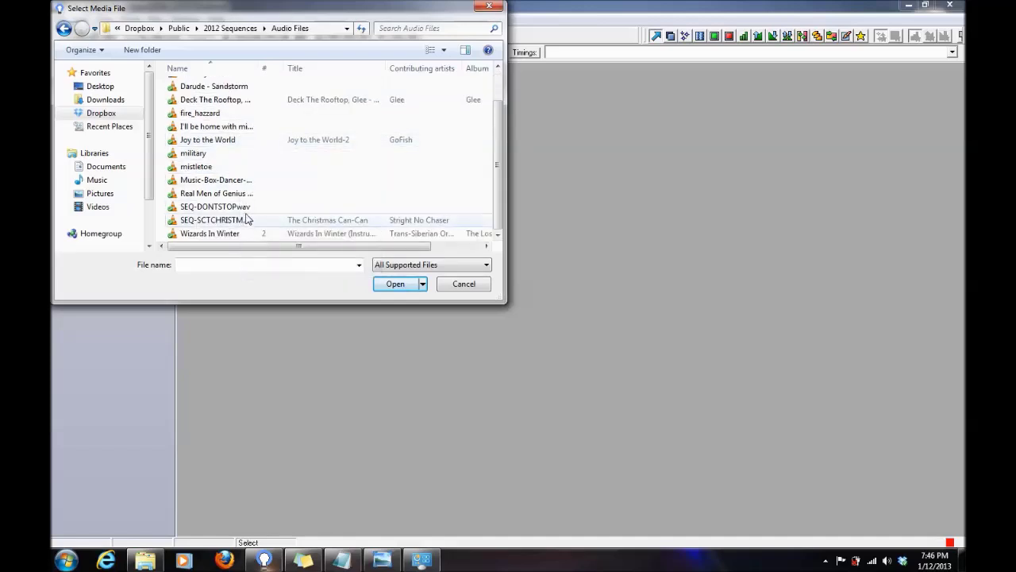
pyautogui.scroll(1, 246, 207)
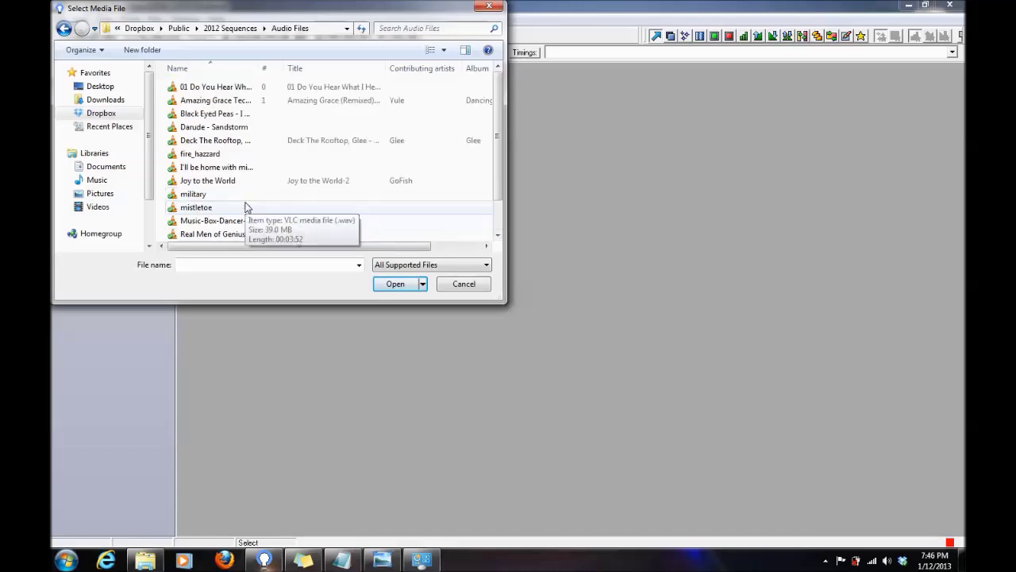
pyautogui.doubleClick(242, 114)
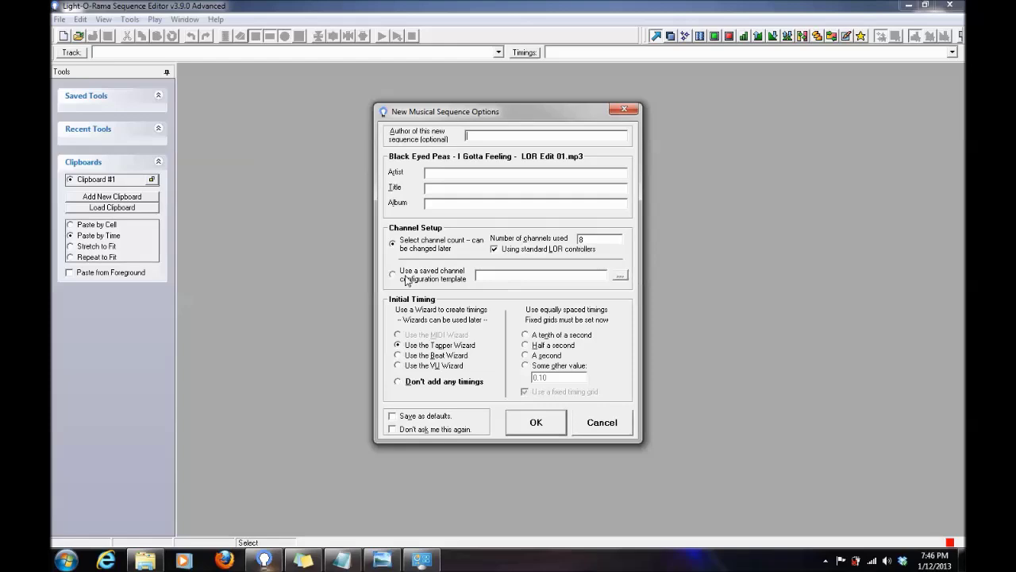
# Create the sequence with a channel count of 1 and a custom 0.10-second fixed timing grid.
pyautogui.click(392, 275)
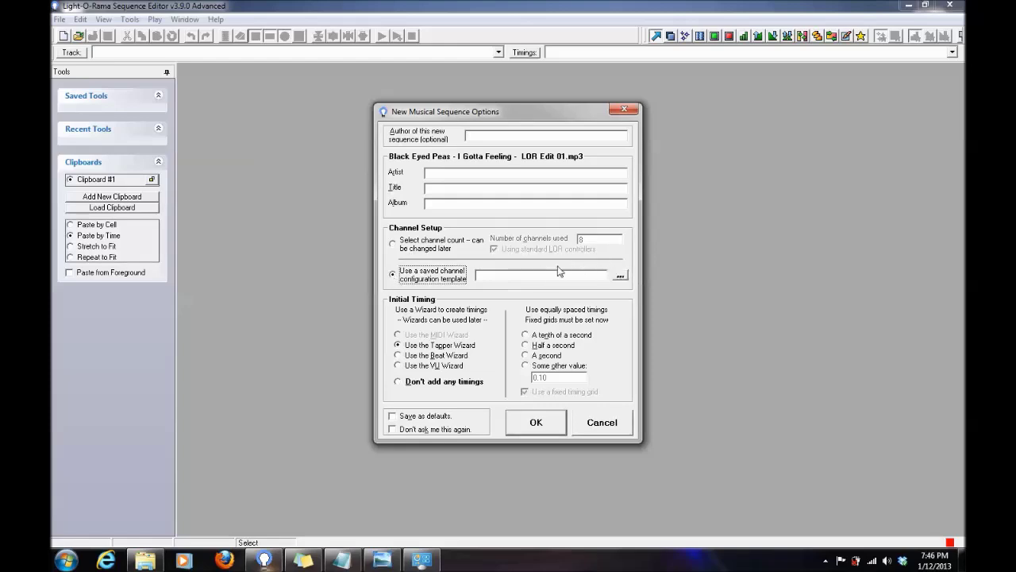
pyautogui.click(394, 246)
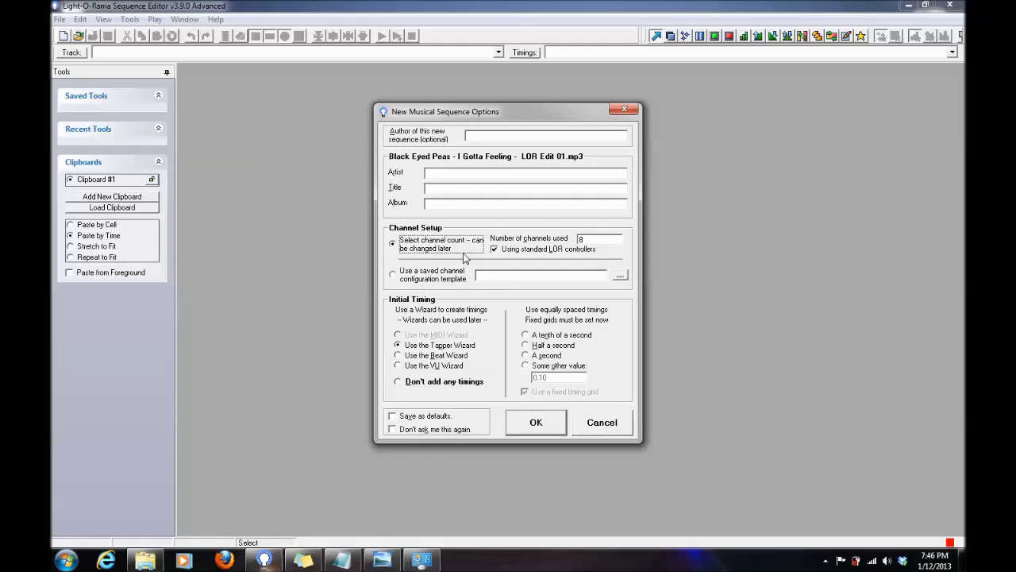
pyautogui.doubleClick(593, 238)
pyautogui.write('1')
pyautogui.click(525, 367)
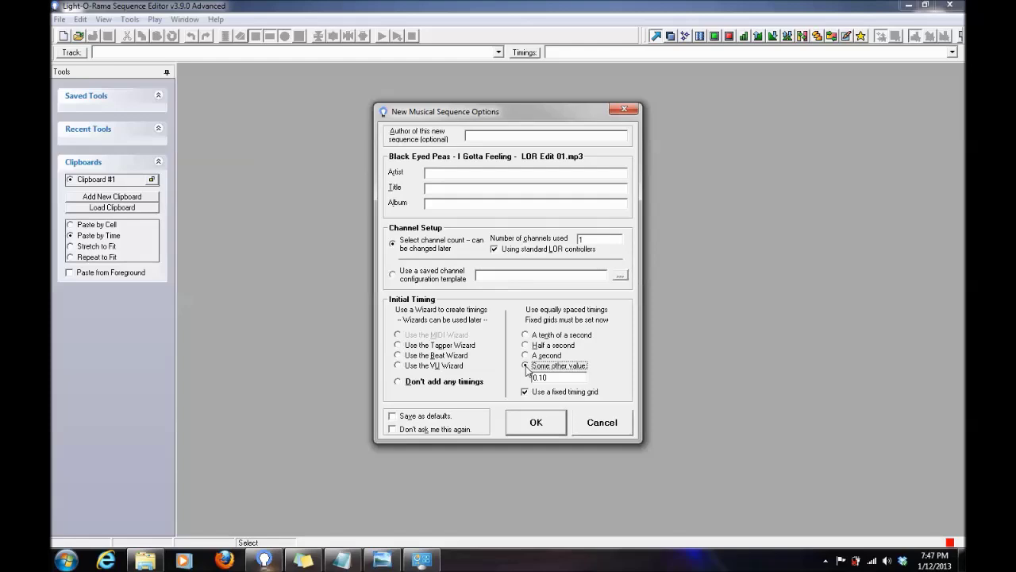
pyautogui.click(541, 424)
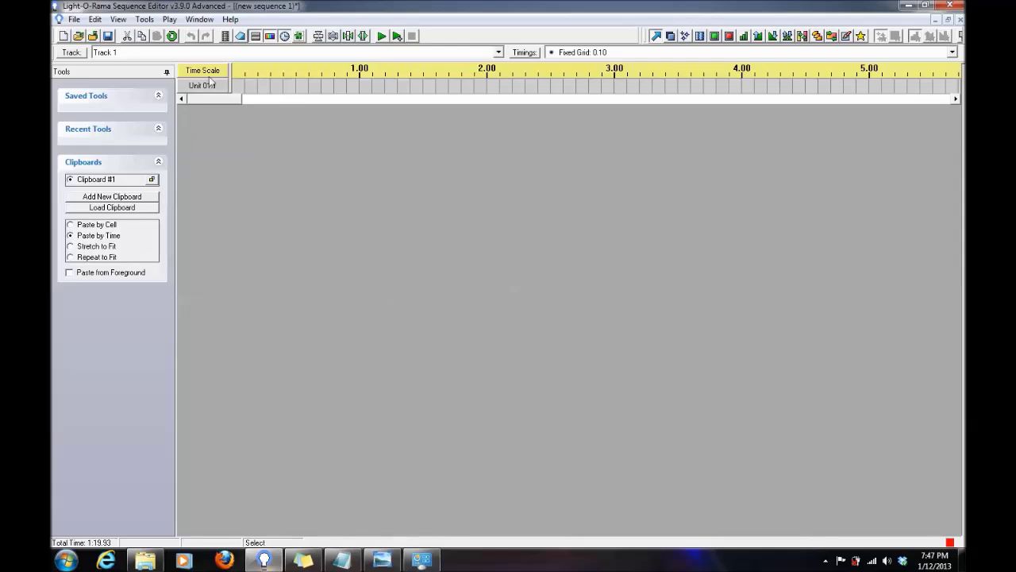
# Rename channel Unit 01.1 to 'Beats'.
pyautogui.moveTo(213, 89)
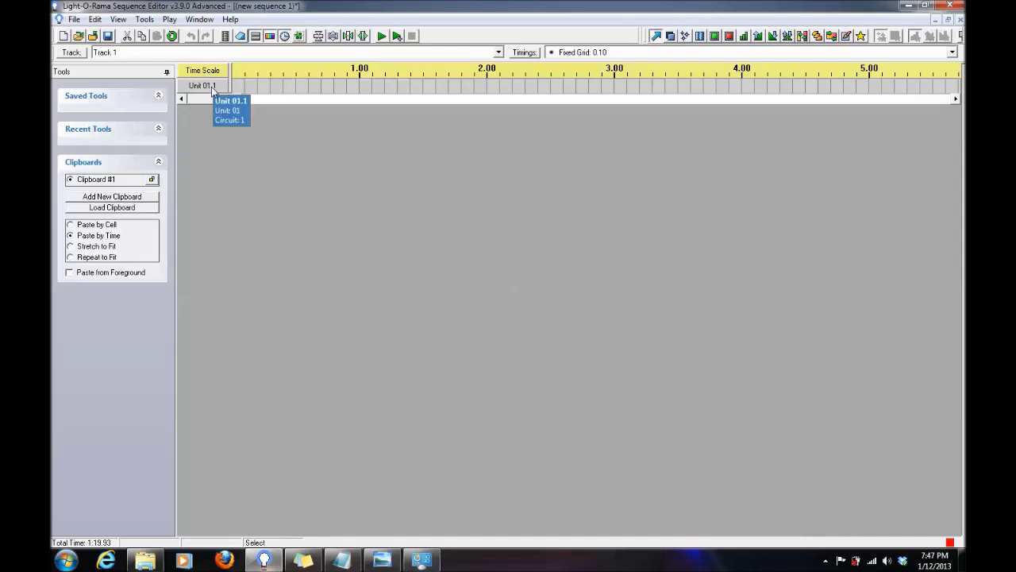
pyautogui.rightClick(212, 89)
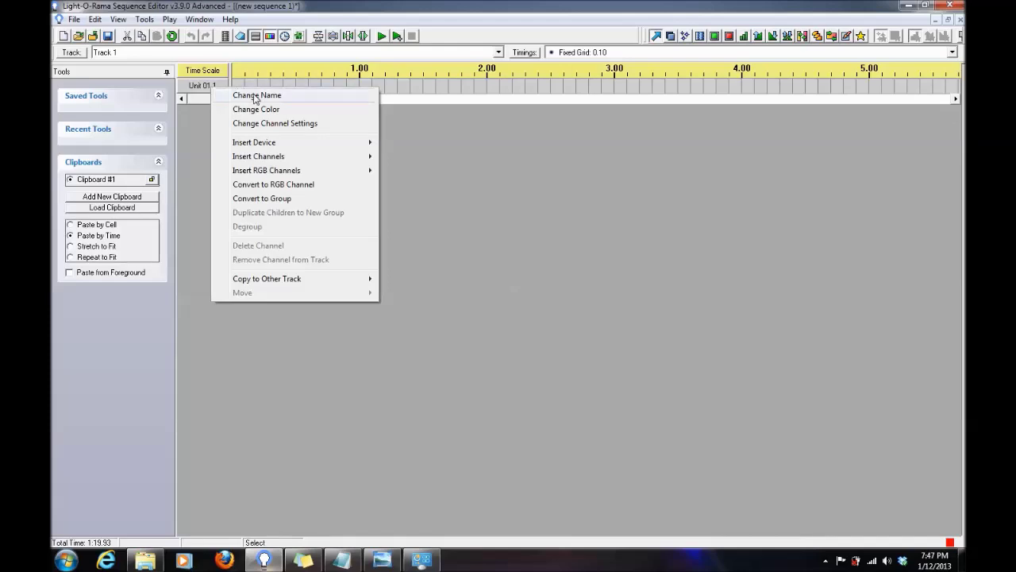
pyautogui.click(246, 95)
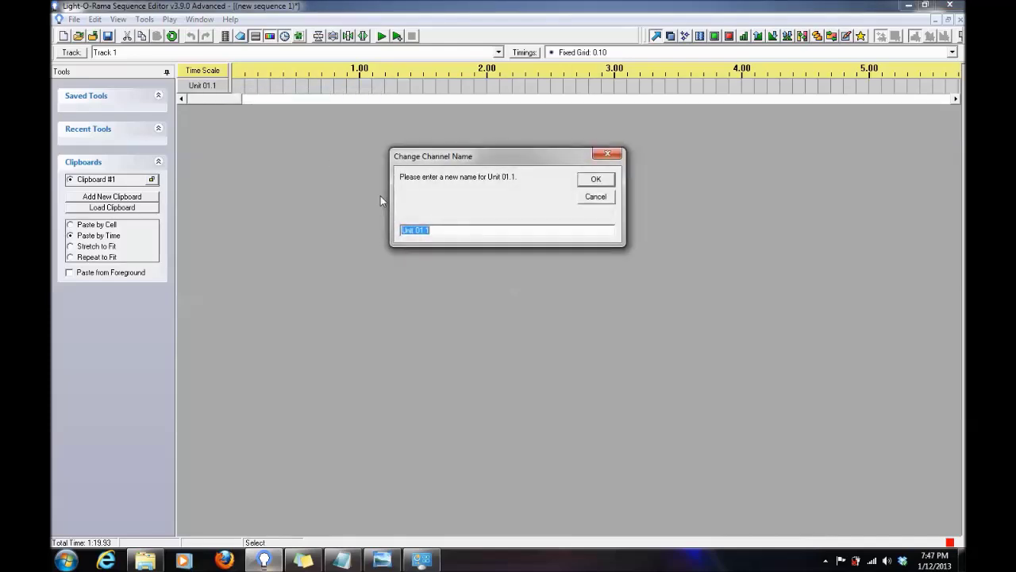
pyautogui.write('Beats')
pyautogui.click(596, 182)
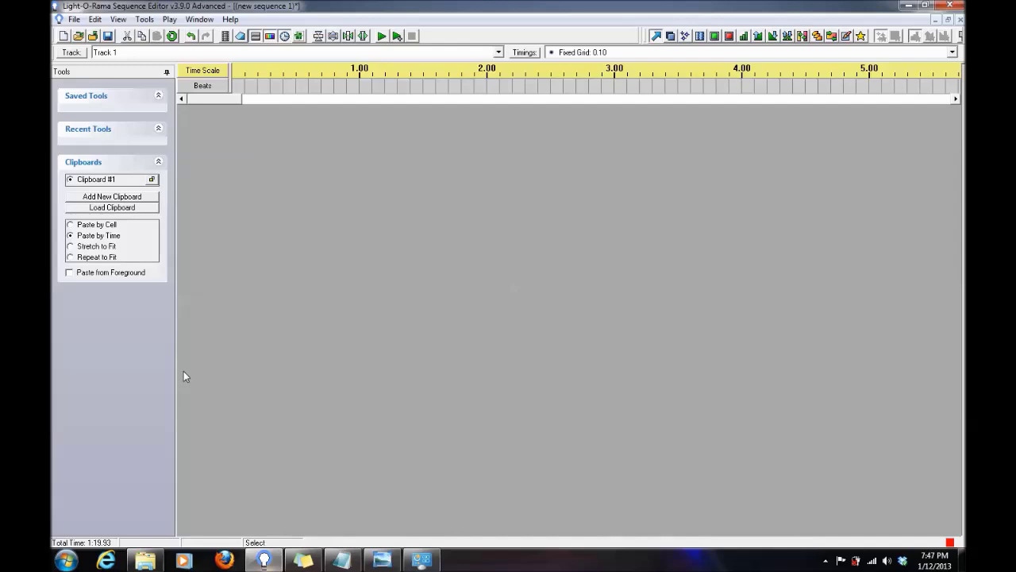
# Insert a new device below Beats and make it a DMX Universe.
pyautogui.rightClick(219, 89)
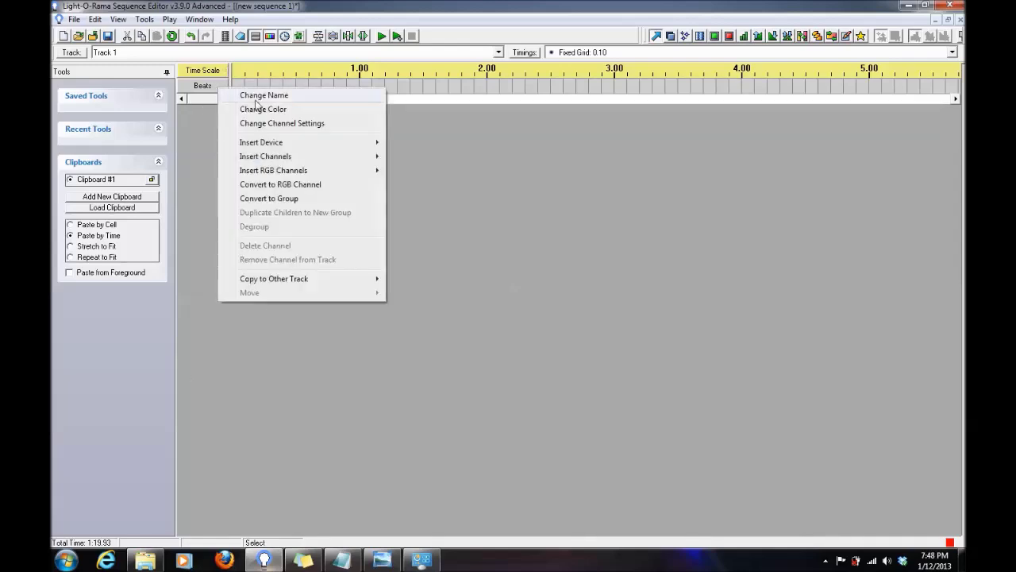
pyautogui.moveTo(288, 145)
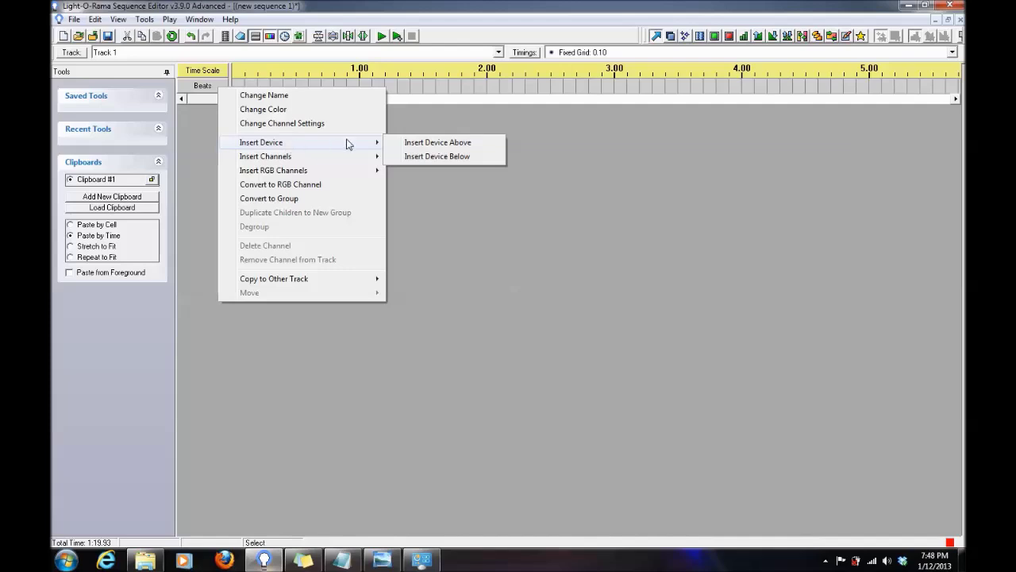
pyautogui.click(405, 161)
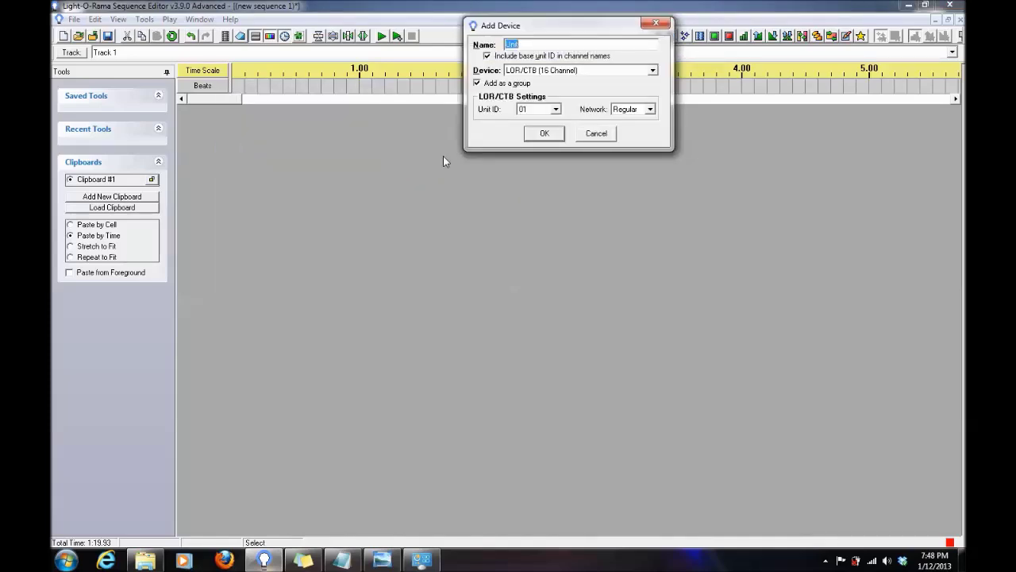
pyautogui.click(637, 70)
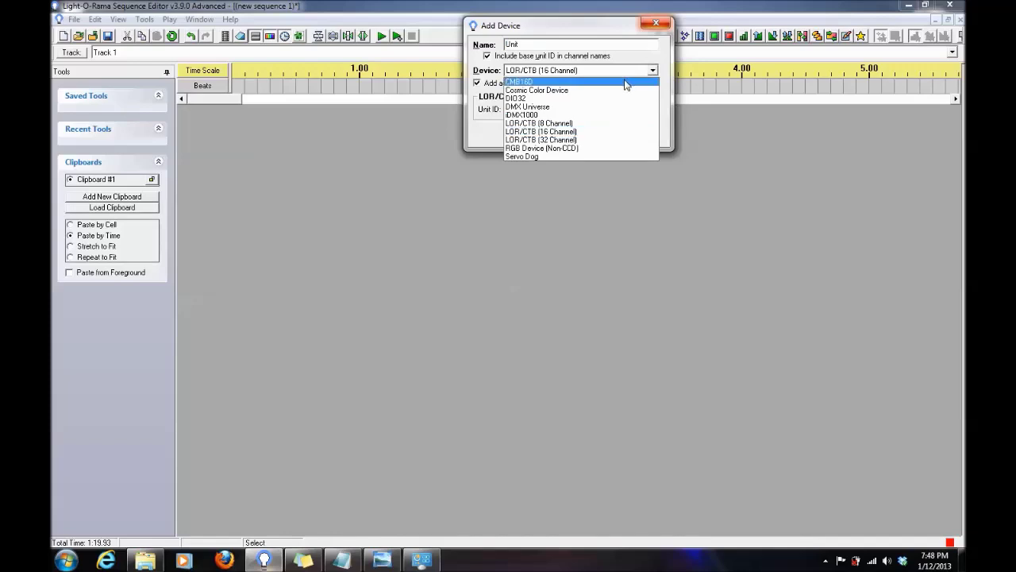
pyautogui.click(578, 107)
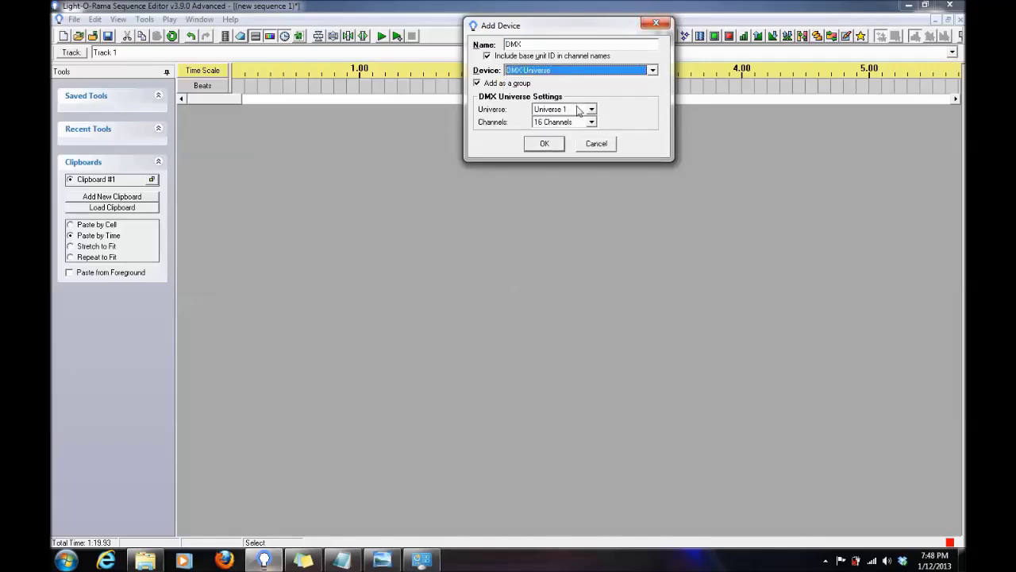
# Give DMX Universe 1 a count of 464 channels and add it to the sequence.
pyautogui.click(590, 123)
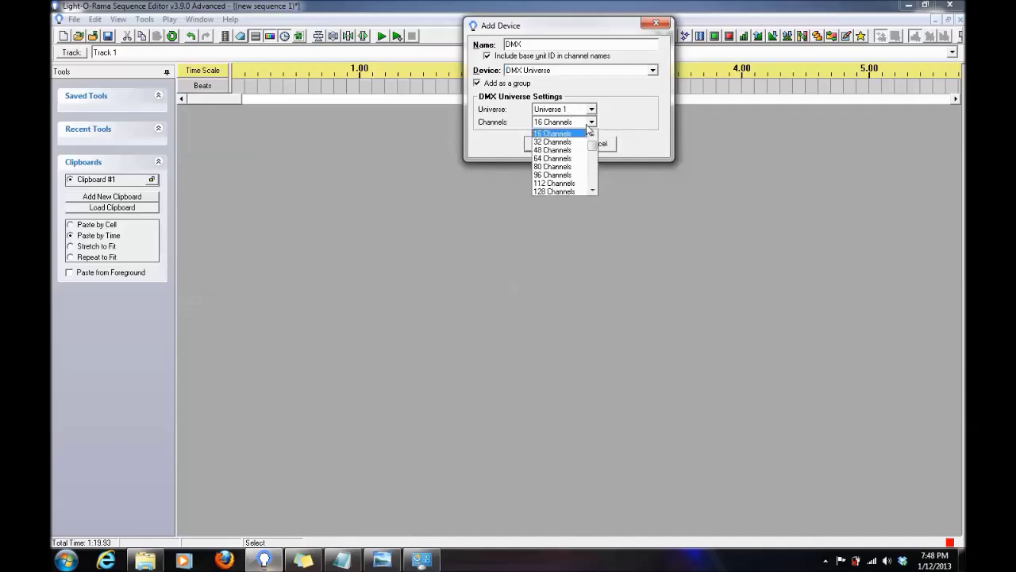
pyautogui.click(554, 131)
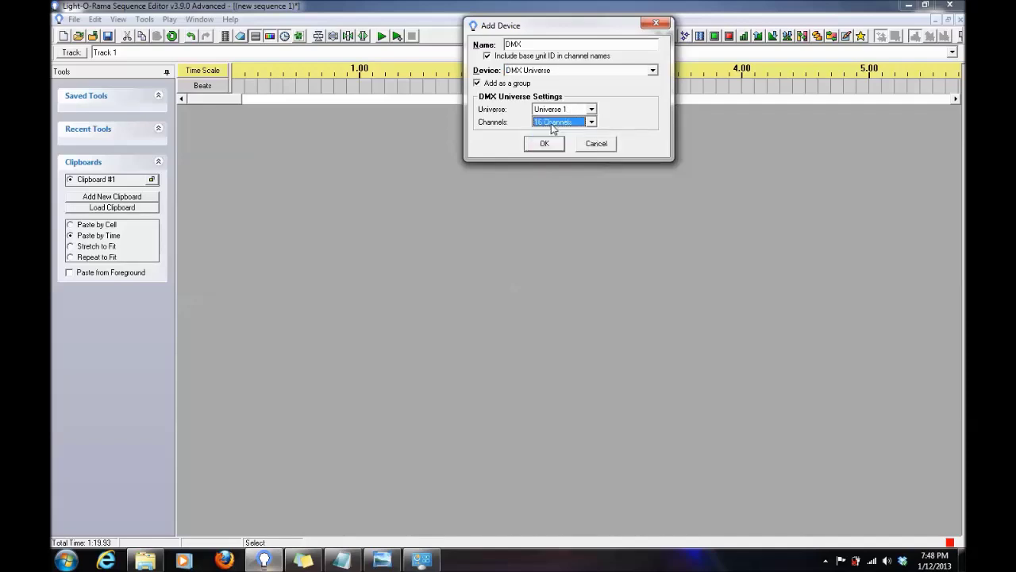
pyautogui.scroll(-2, 554, 130)
pyautogui.scroll(-2, 553, 129)
pyautogui.scroll(3, 554, 130)
pyautogui.scroll(-3, 554, 129)
pyautogui.click(552, 125)
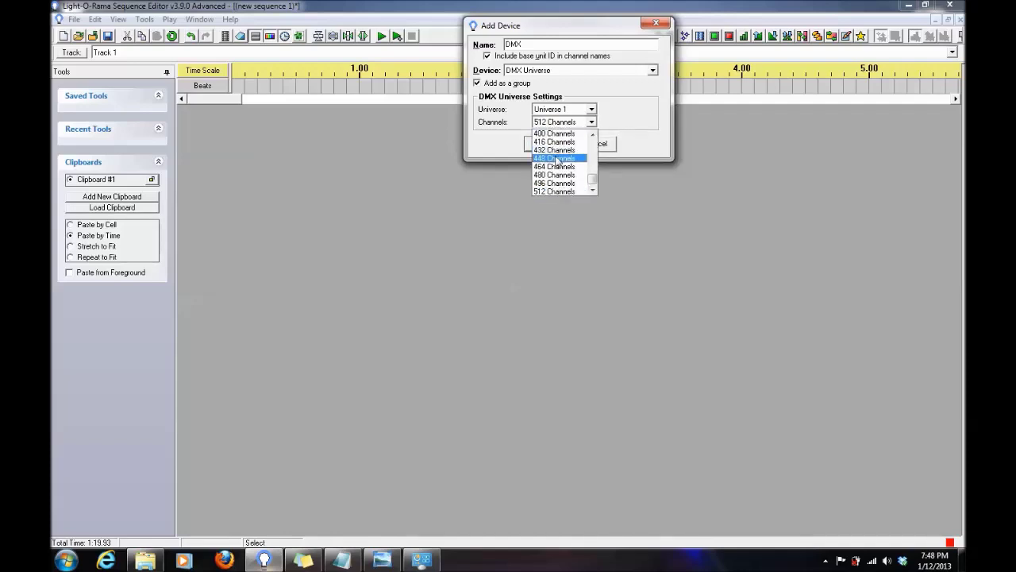
pyautogui.scroll(1, 559, 163)
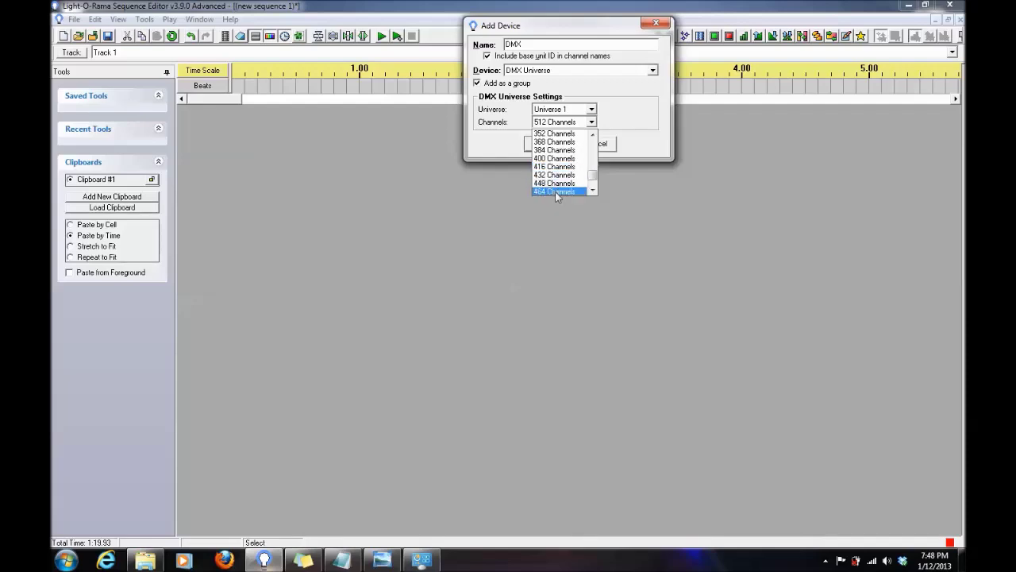
pyautogui.click(556, 191)
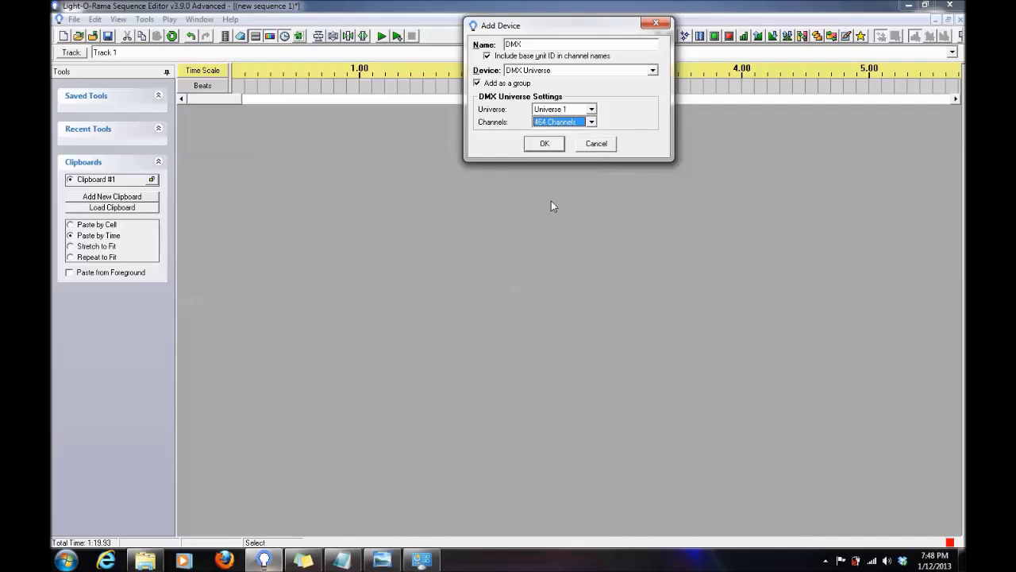
pyautogui.scroll(1, 551, 201)
pyautogui.scroll(-1, 561, 134)
pyautogui.click(551, 148)
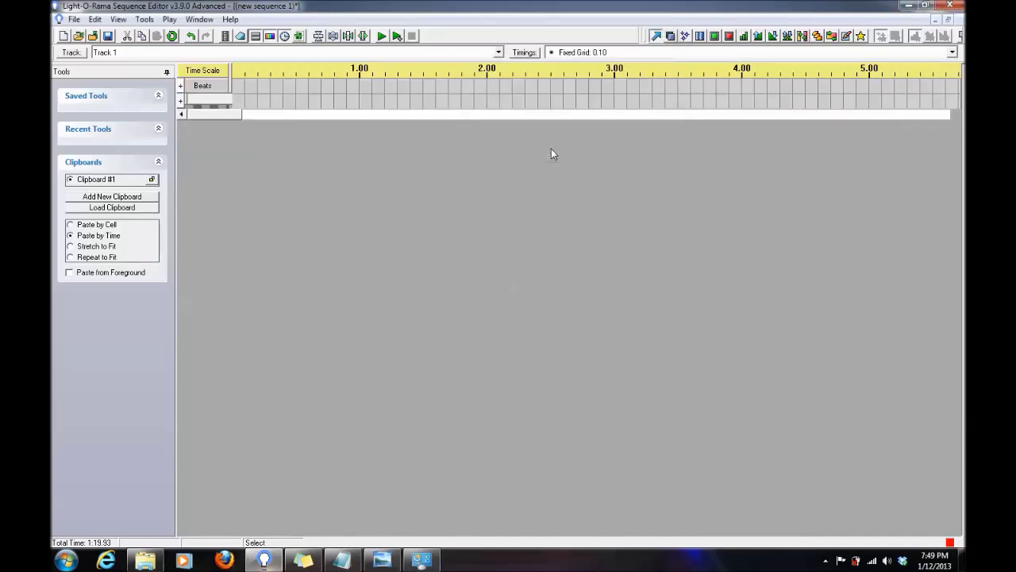
# Expand DMX 1 and convert its channels from DMX 1.1 onward into 150 RGB channels.
pyautogui.click(181, 101)
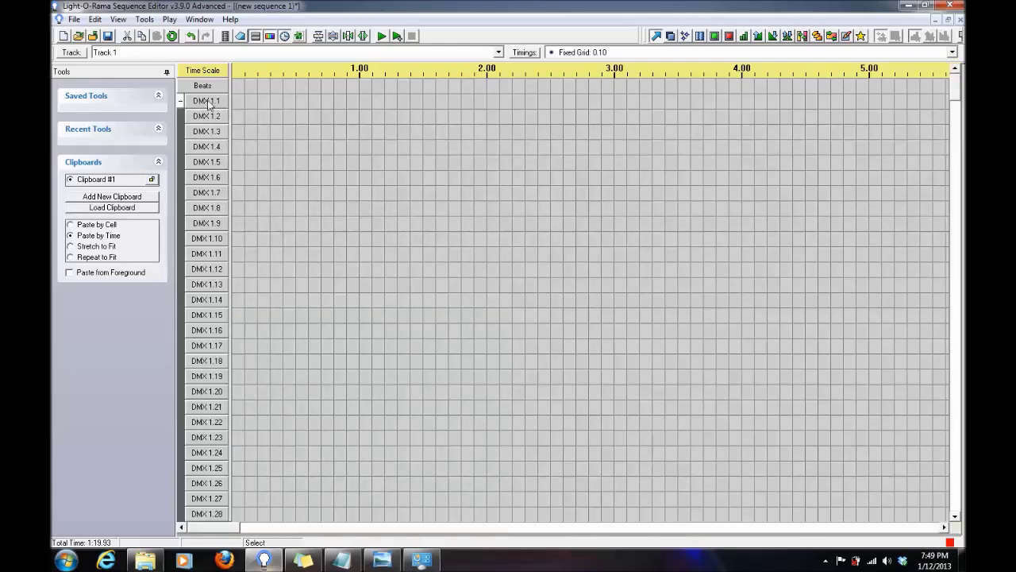
pyautogui.rightClick(207, 101)
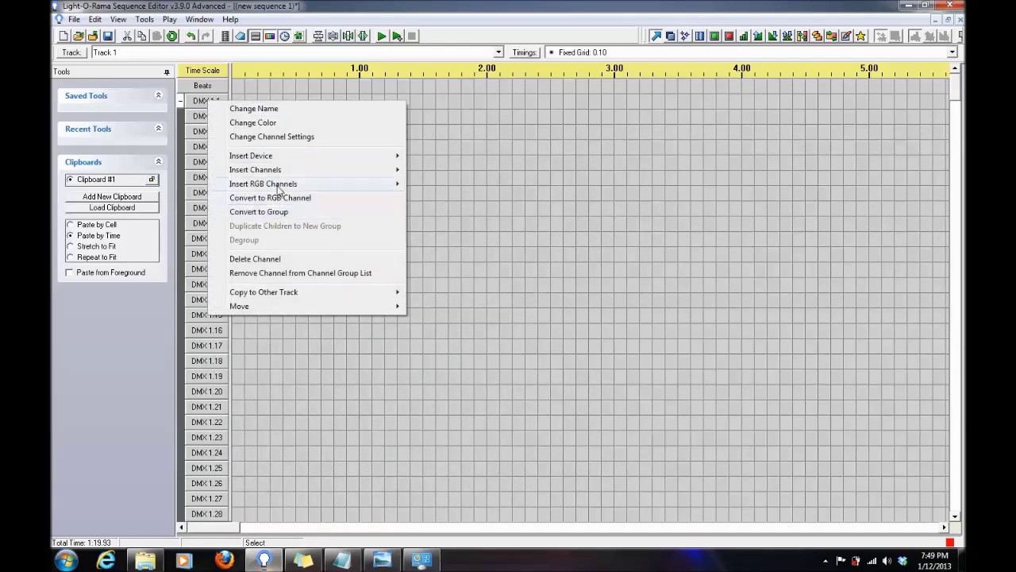
pyautogui.rightClick(195, 102)
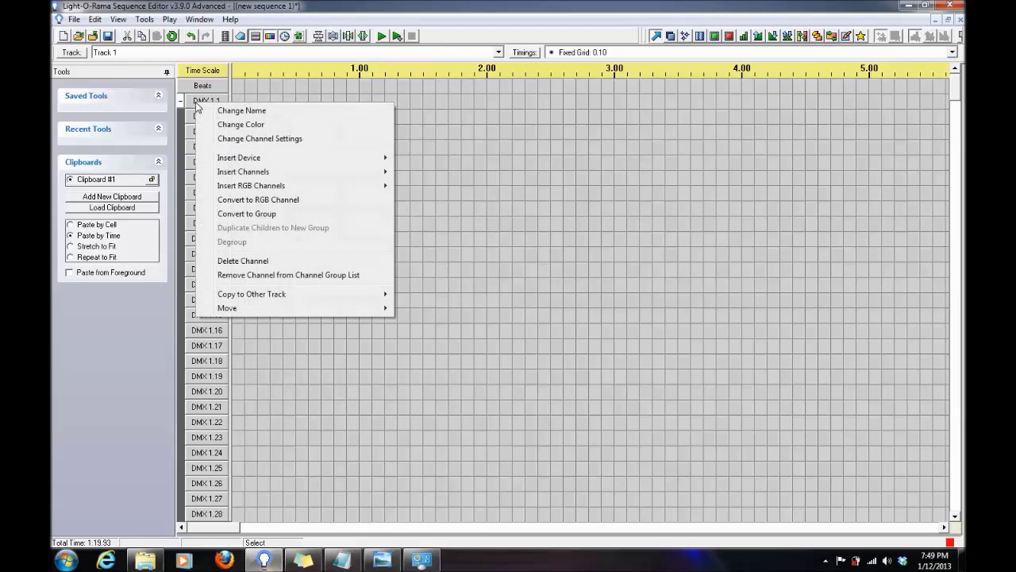
pyautogui.click(268, 205)
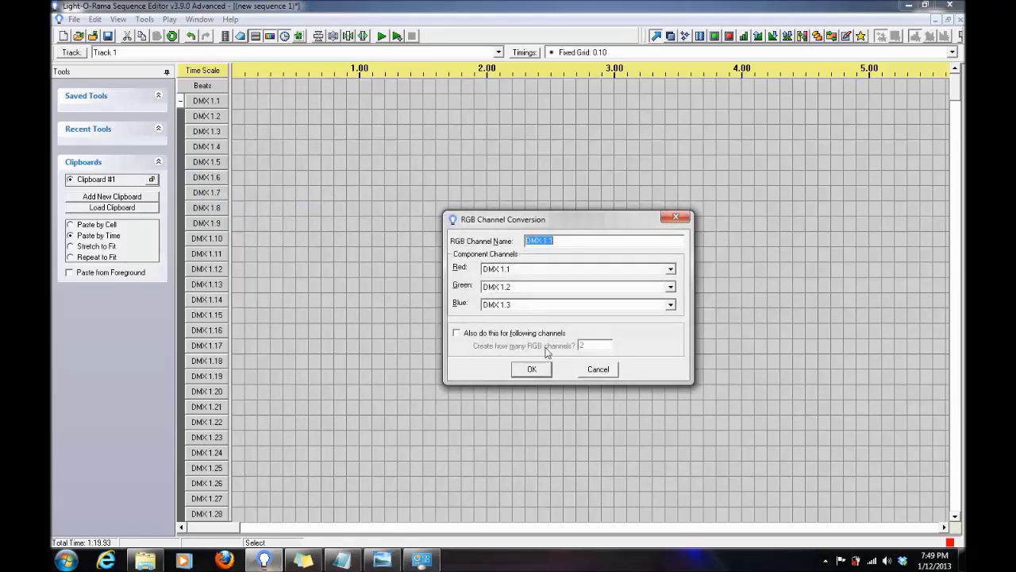
pyautogui.click(462, 334)
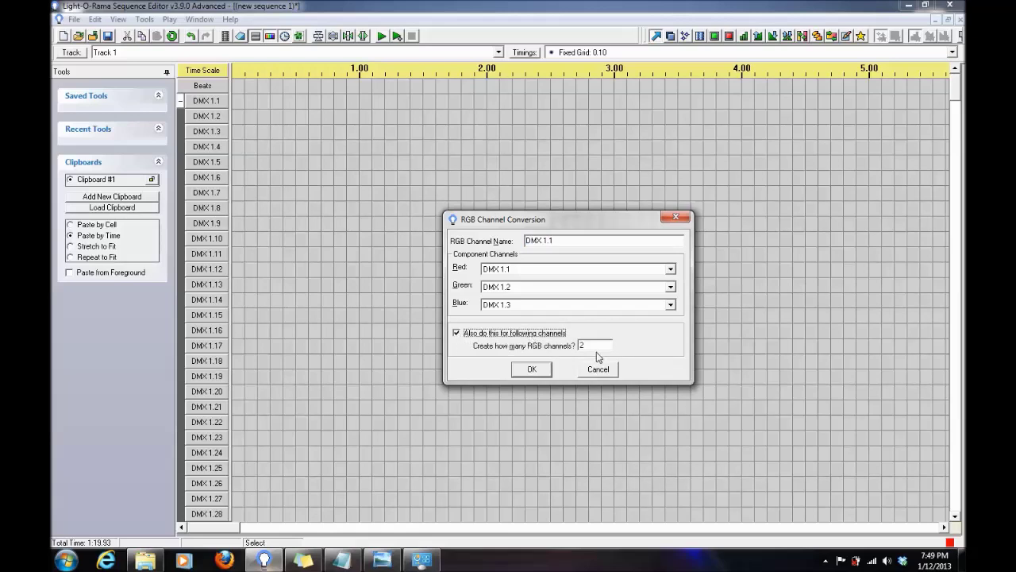
pyautogui.click(593, 346)
pyautogui.press('BackSpace')
pyautogui.write('150')
pyautogui.click(530, 368)
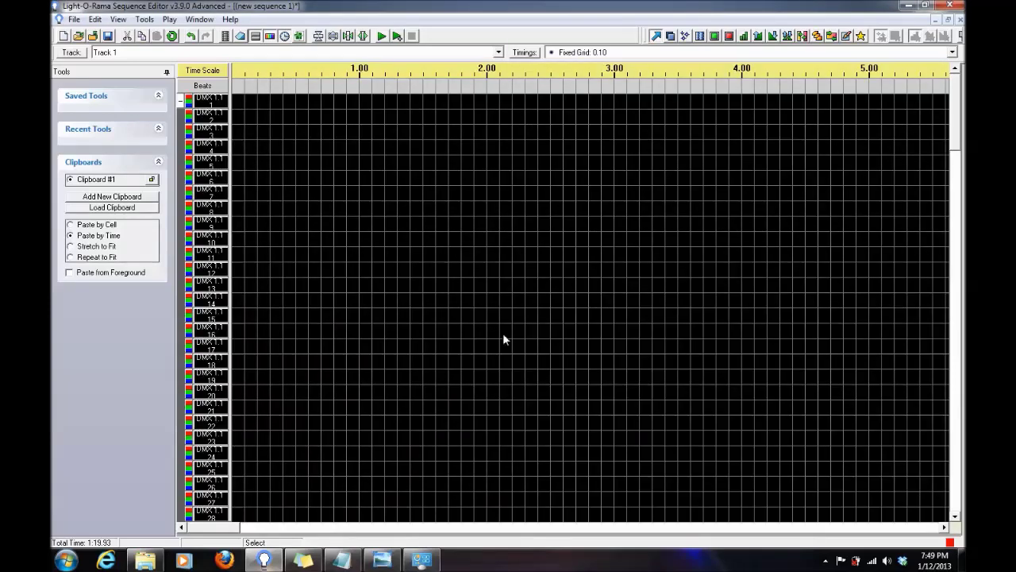
pyautogui.scroll(-14, 393, 380)
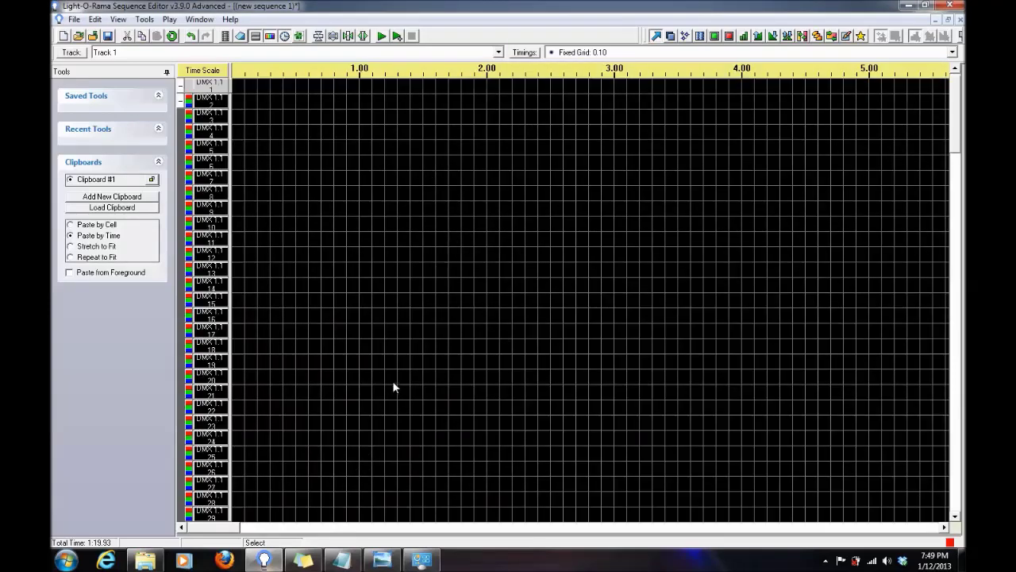
pyautogui.scroll(-18, 379, 370)
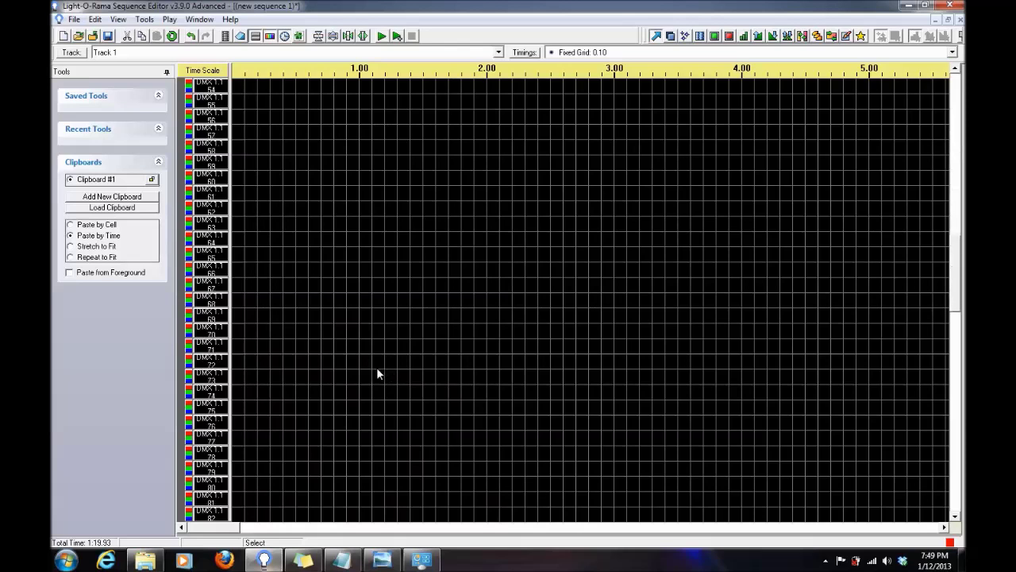
pyautogui.scroll(-15, 374, 369)
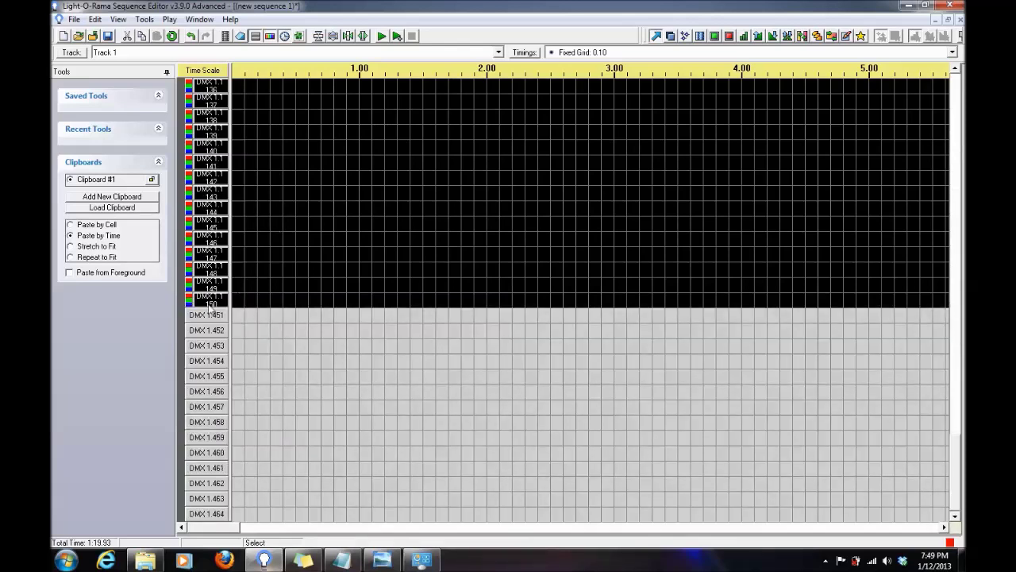
pyautogui.doubleClick(211, 302)
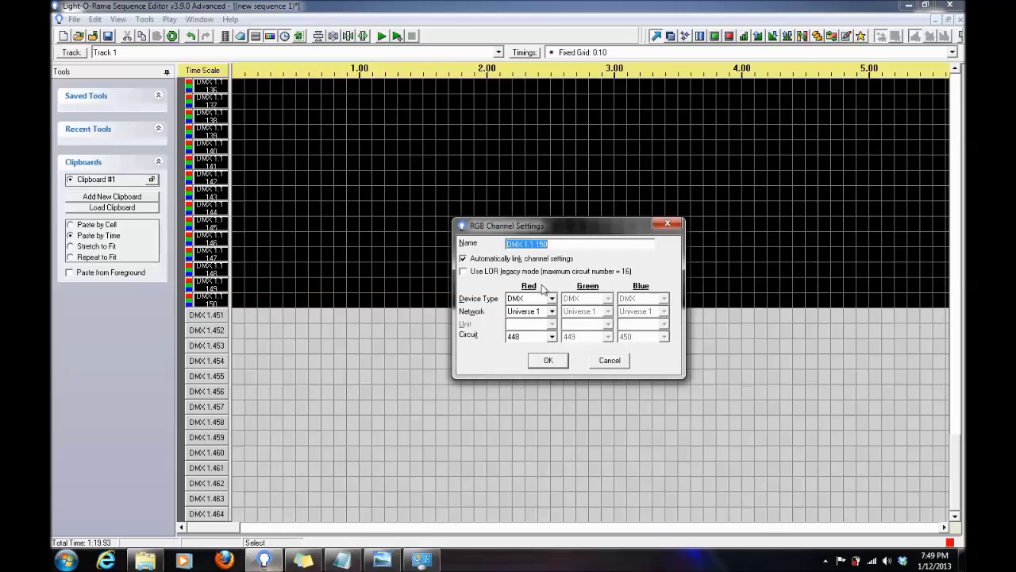
pyautogui.click(560, 363)
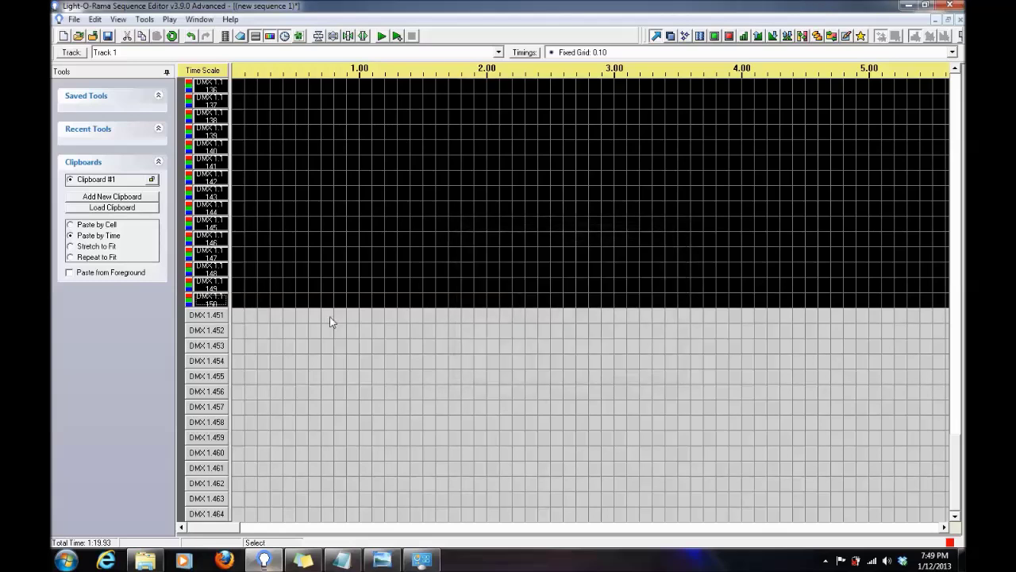
# Delete leftover channels DMX 1.451 through DMX 1.457, confirming each deletion.
pyautogui.rightClick(206, 319)
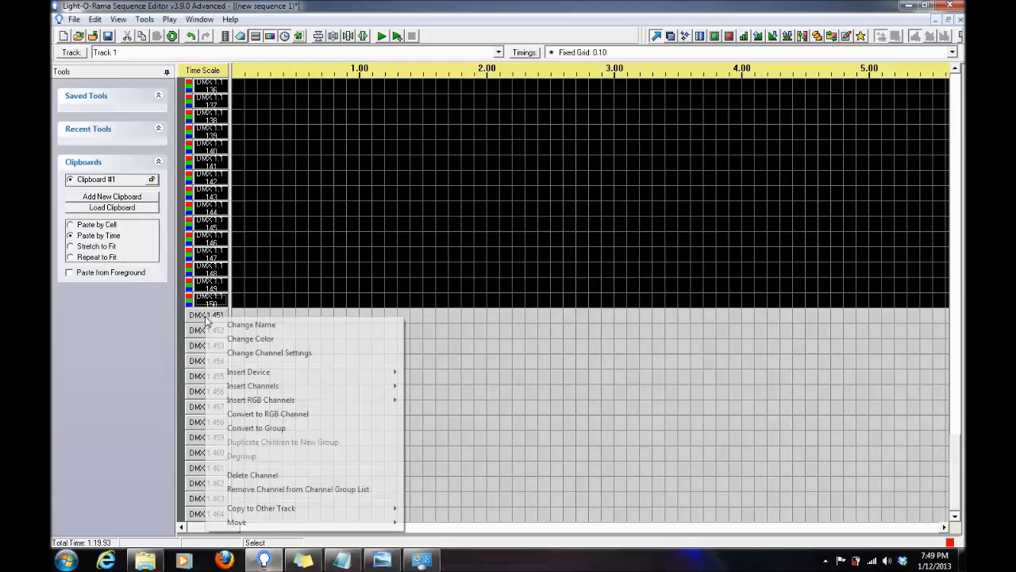
pyautogui.click(257, 475)
pyautogui.click(508, 314)
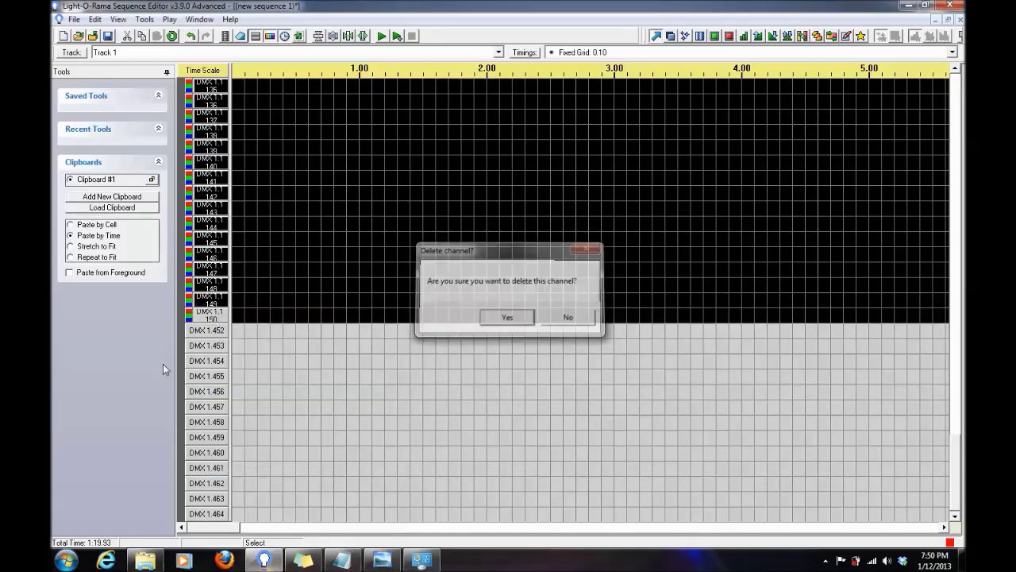
pyautogui.rightClick(205, 336)
pyautogui.click(289, 276)
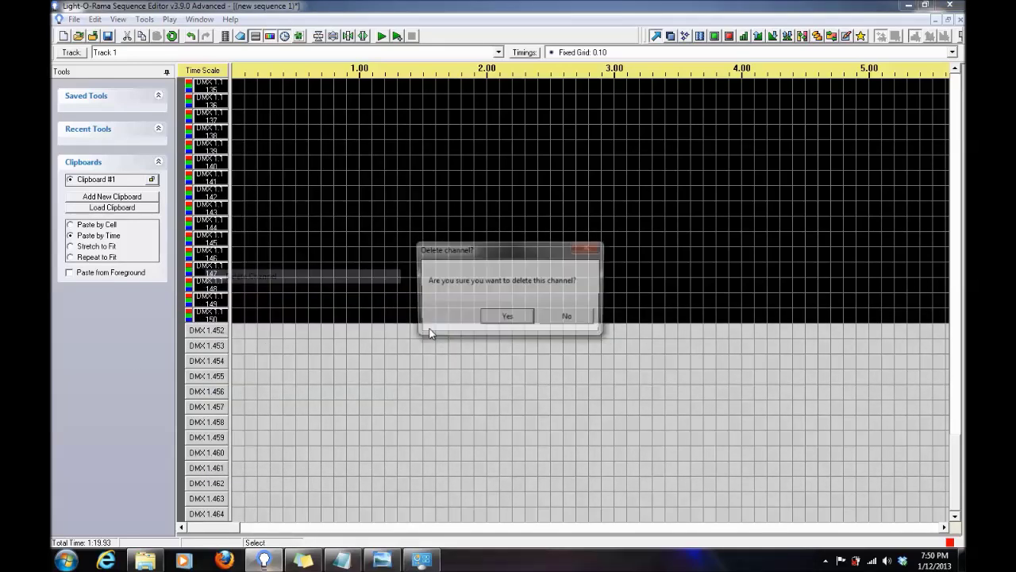
pyautogui.click(509, 317)
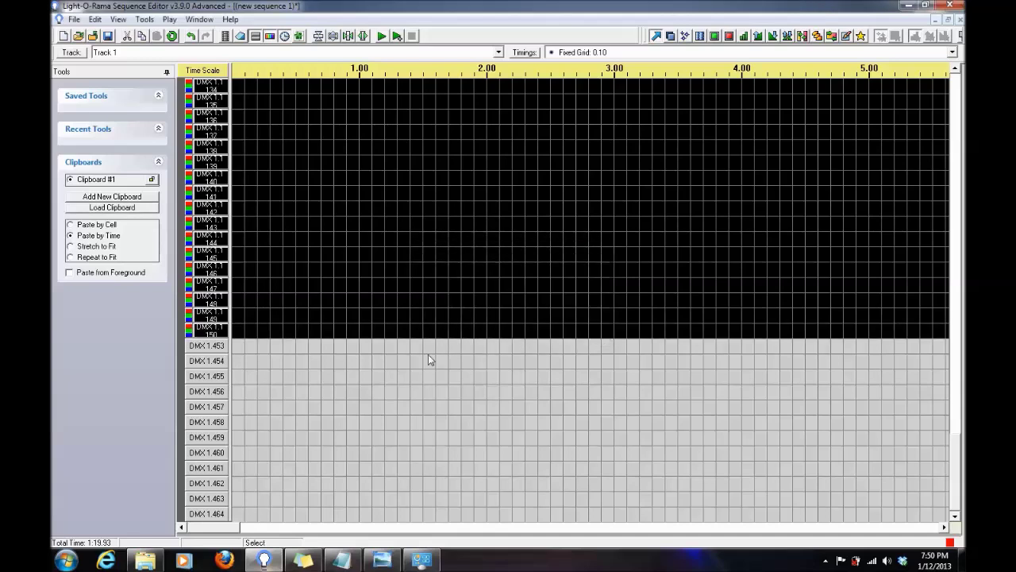
pyautogui.rightClick(209, 347)
pyautogui.click(290, 291)
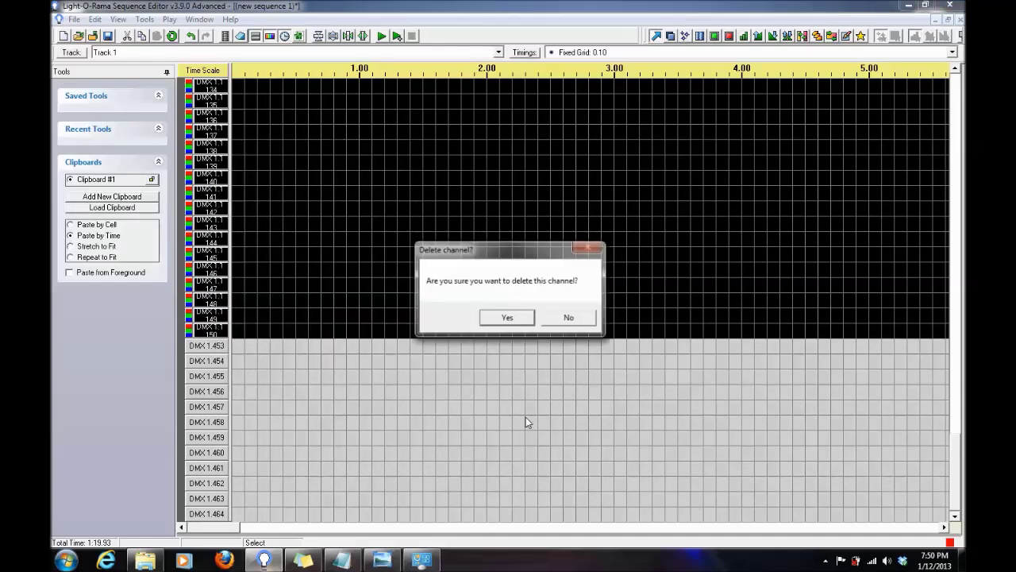
pyautogui.click(505, 317)
pyautogui.rightClick(206, 362)
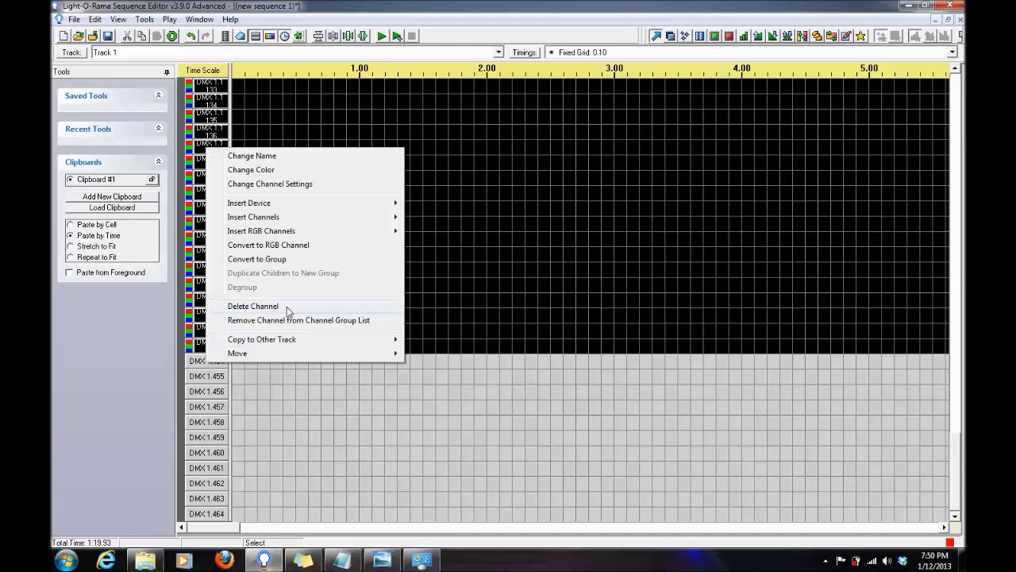
pyautogui.click(286, 306)
pyautogui.click(508, 316)
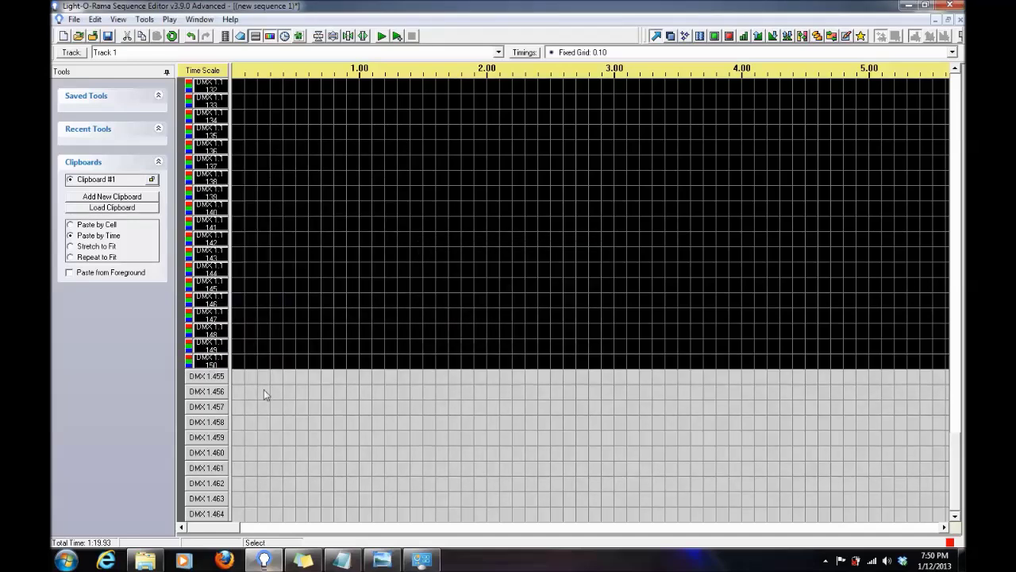
pyautogui.rightClick(206, 384)
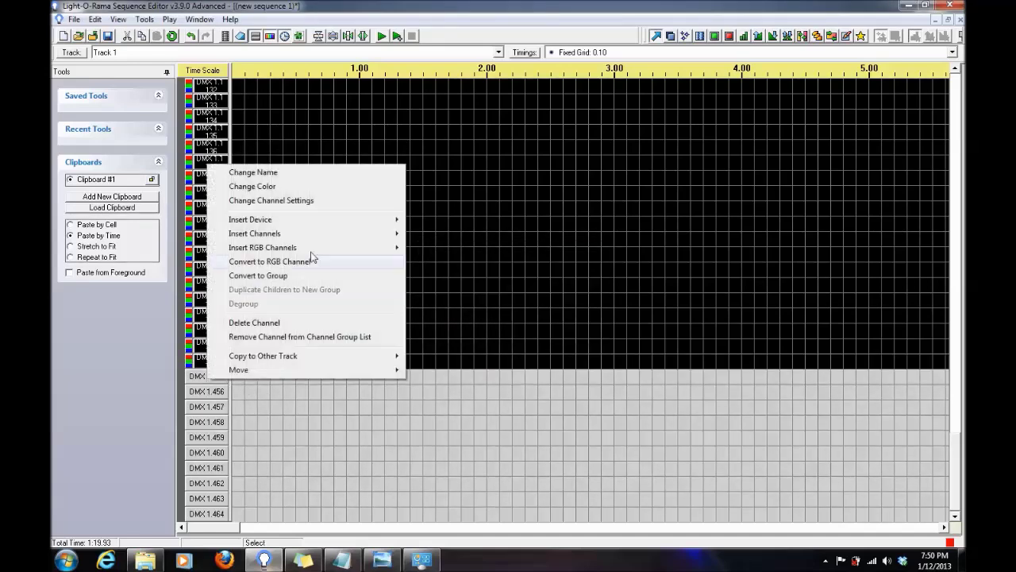
pyautogui.click(284, 327)
pyautogui.click(488, 322)
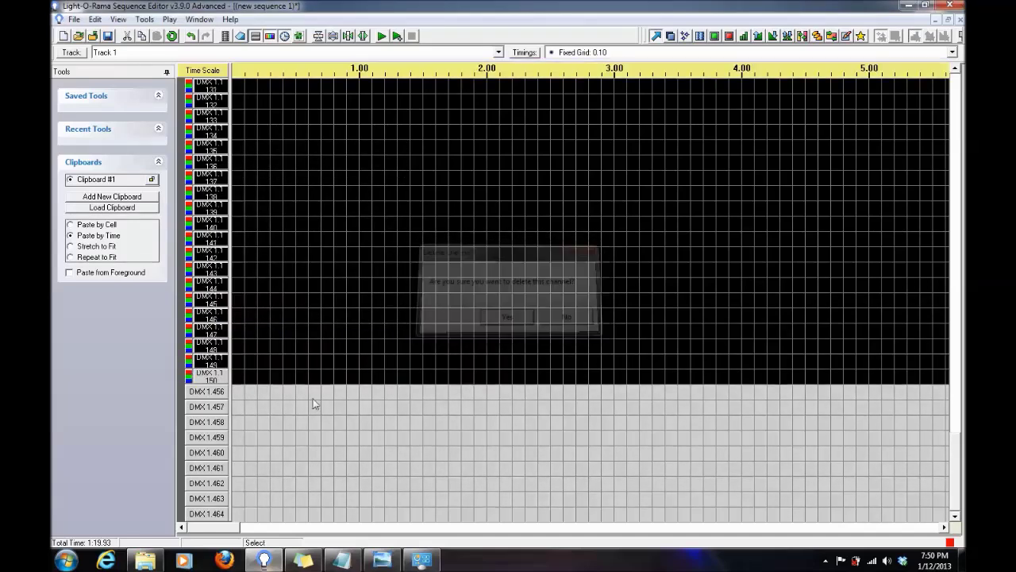
pyautogui.rightClick(214, 387)
pyautogui.click(319, 339)
pyautogui.click(507, 316)
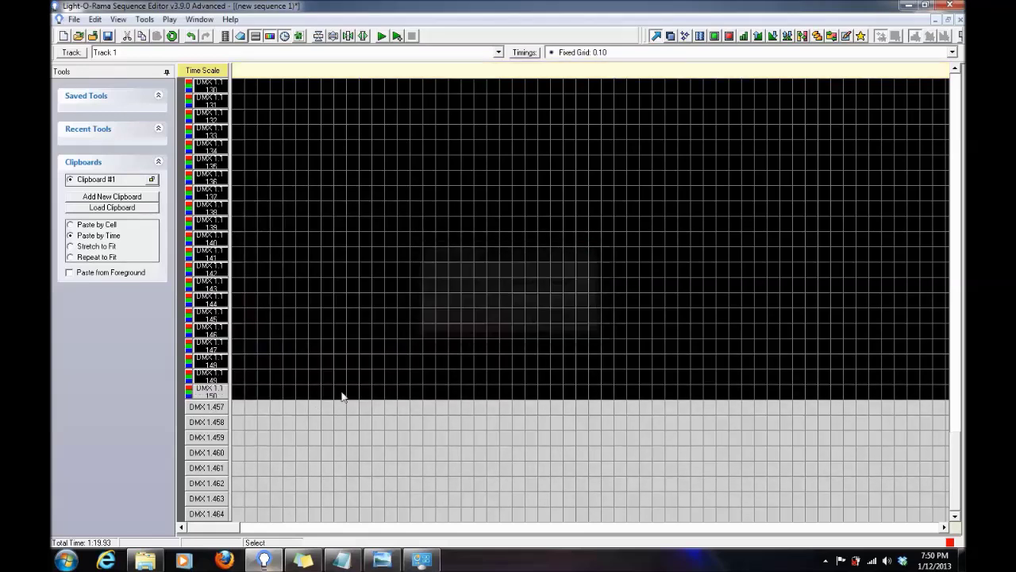
pyautogui.rightClick(219, 427)
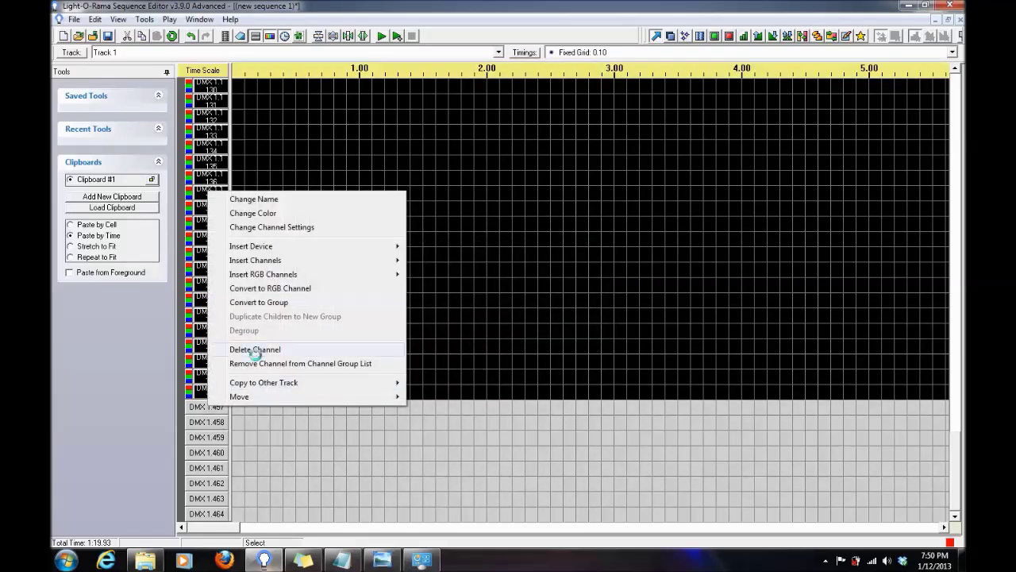
pyautogui.click(259, 348)
pyautogui.click(486, 321)
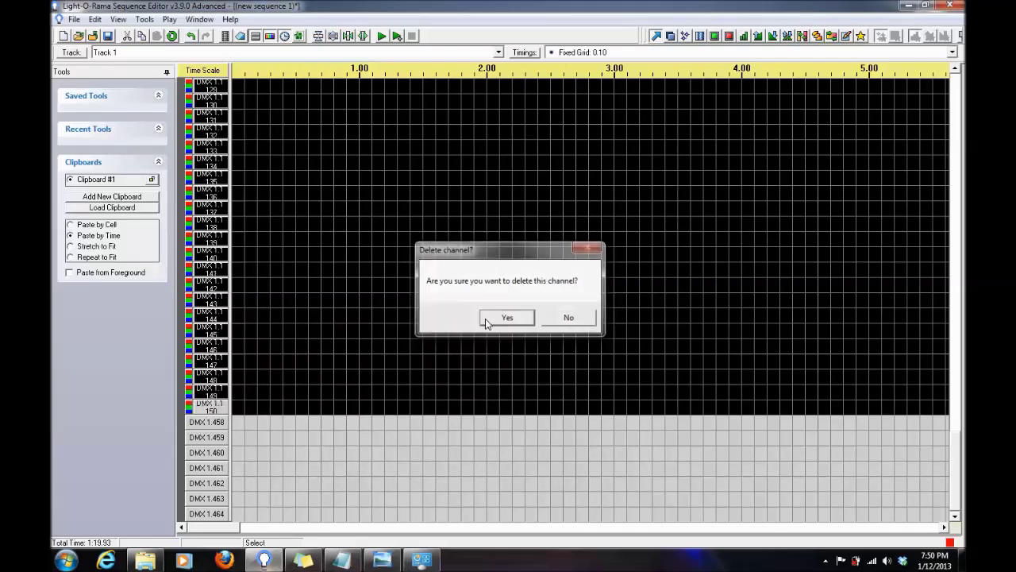
# Delete the remaining channels DMX 1.458 through DMX 1.464.
pyautogui.rightClick(200, 423)
pyautogui.click(256, 364)
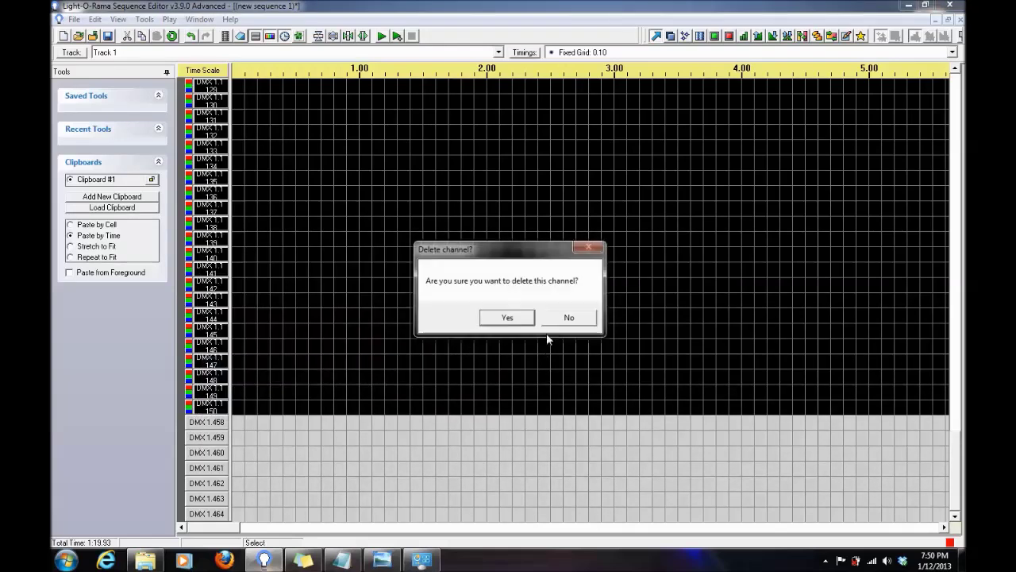
pyautogui.click(508, 317)
pyautogui.rightClick(208, 436)
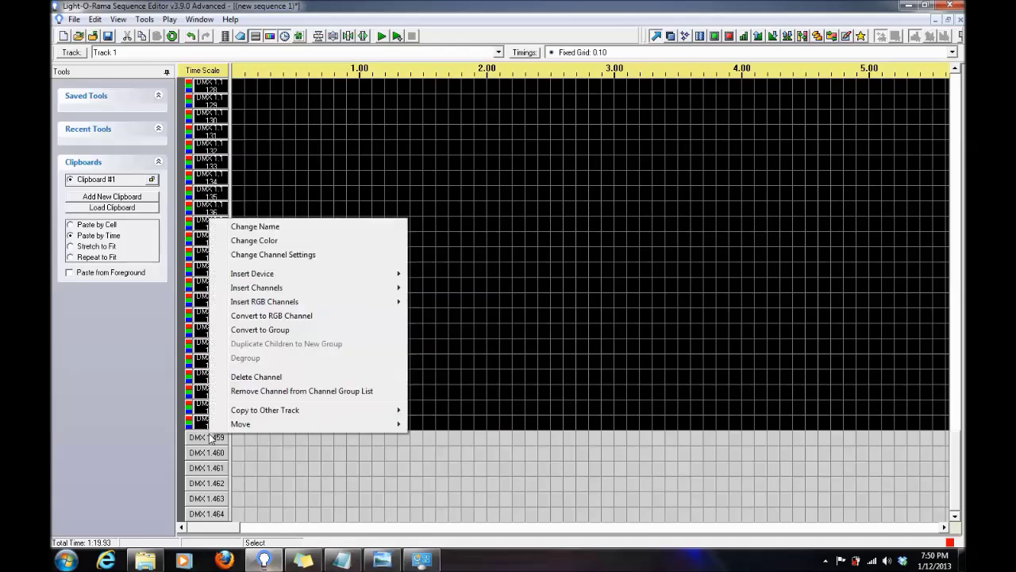
pyautogui.click(266, 378)
pyautogui.click(508, 316)
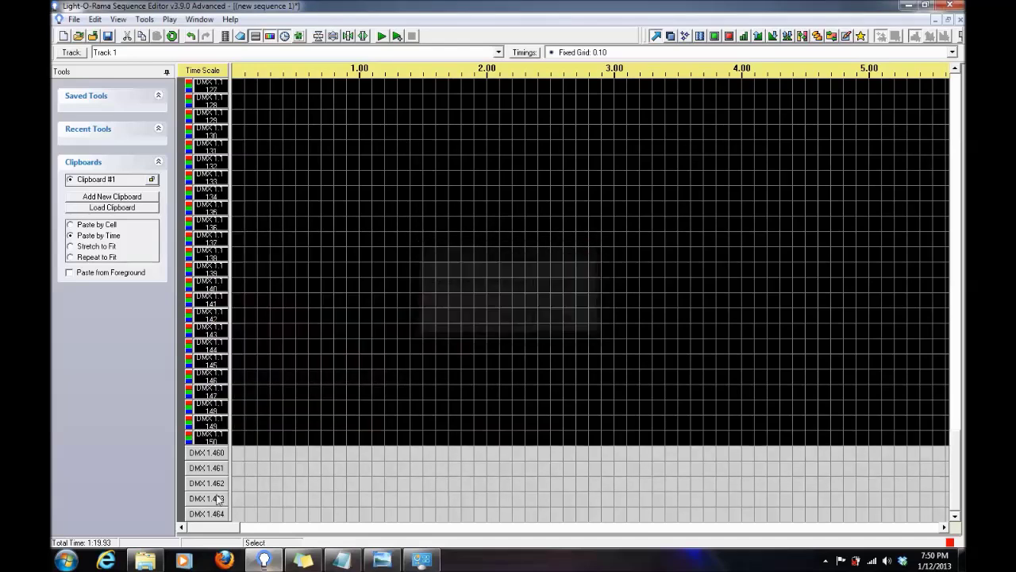
pyautogui.rightClick(227, 454)
pyautogui.click(296, 396)
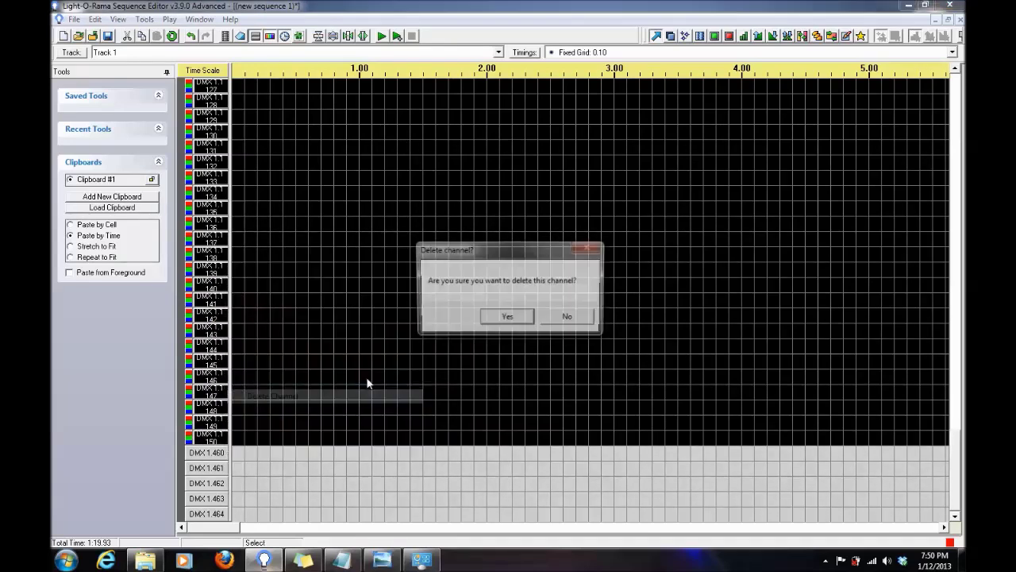
pyautogui.click(507, 317)
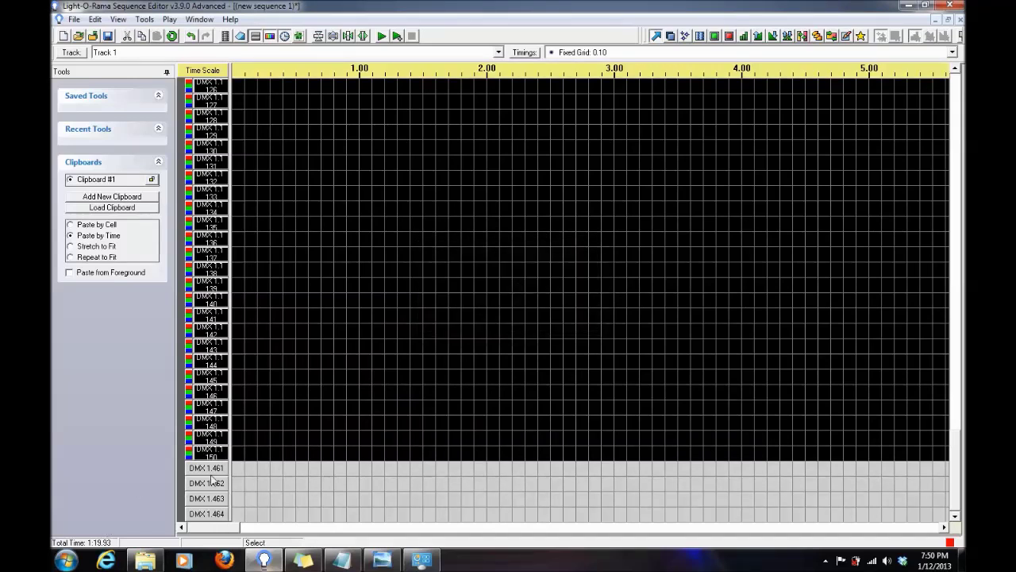
pyautogui.rightClick(219, 470)
pyautogui.click(274, 412)
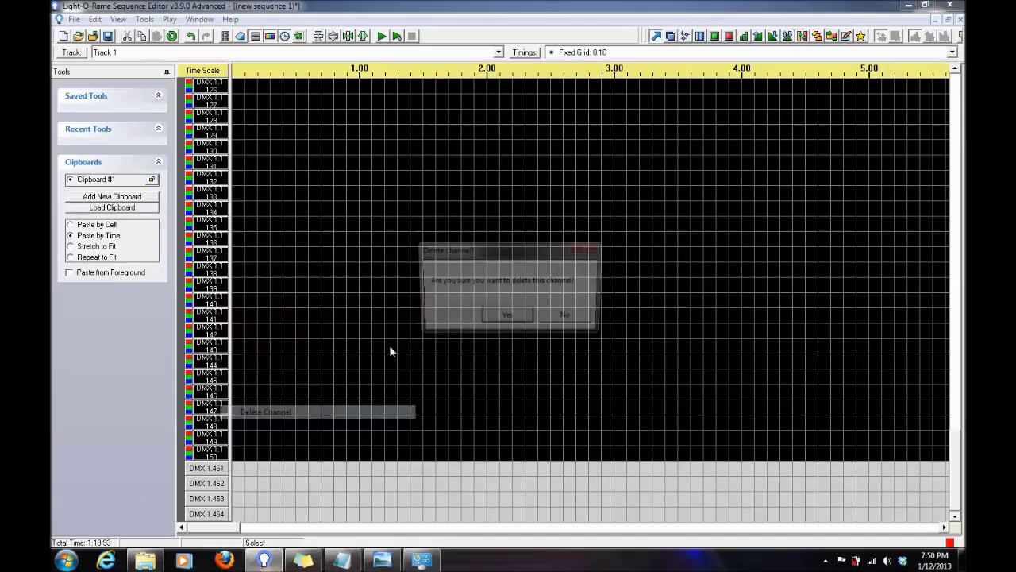
pyautogui.click(496, 318)
pyautogui.rightClick(274, 482)
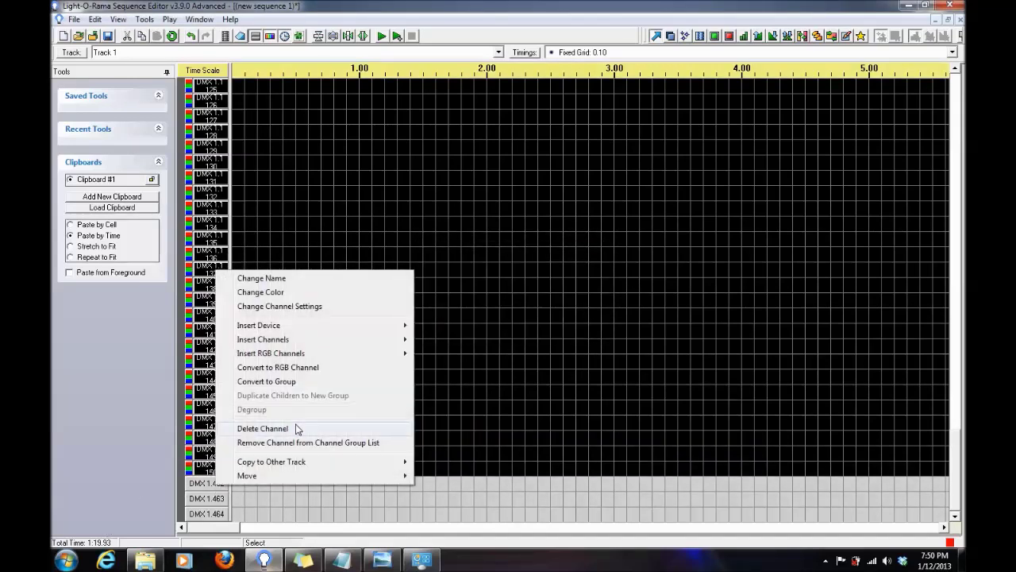
pyautogui.click(295, 428)
pyautogui.click(506, 316)
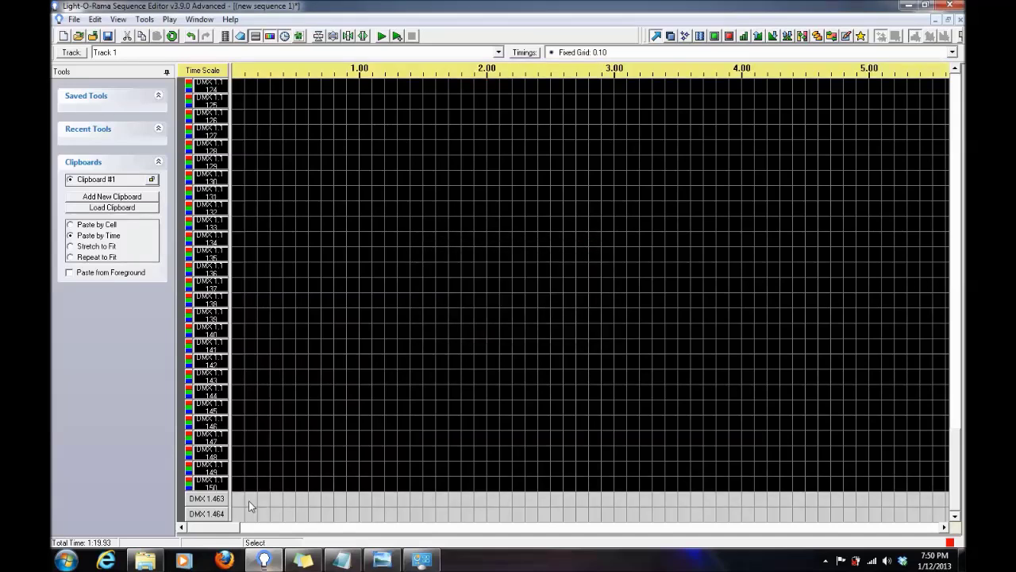
pyautogui.rightClick(216, 506)
pyautogui.click(275, 448)
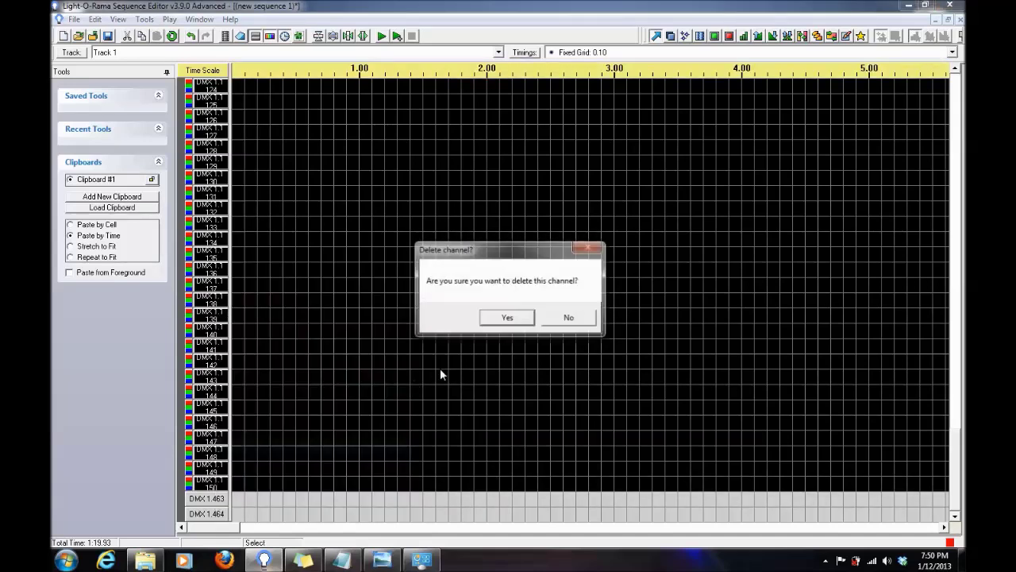
pyautogui.click(509, 317)
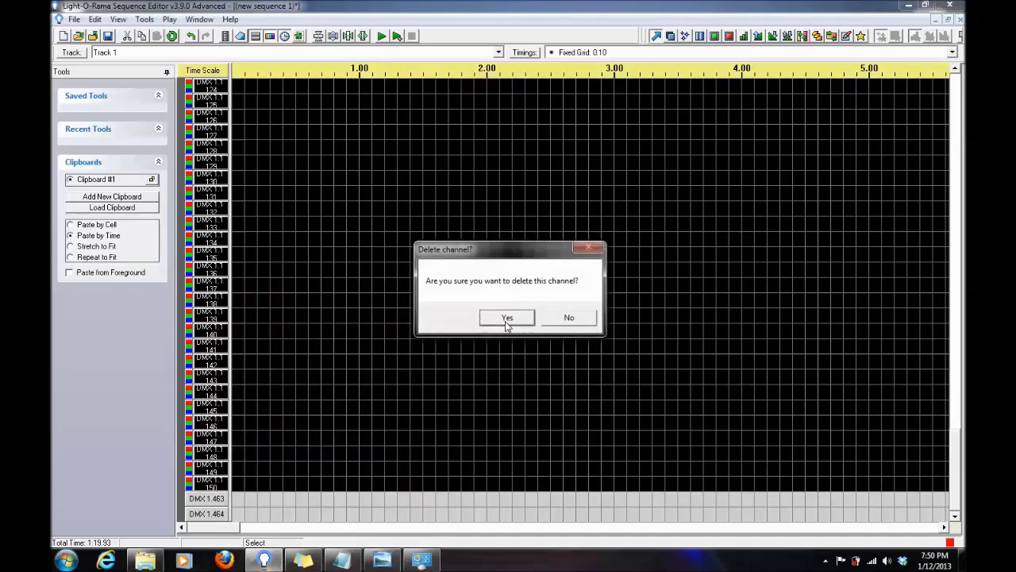
pyautogui.rightClick(217, 515)
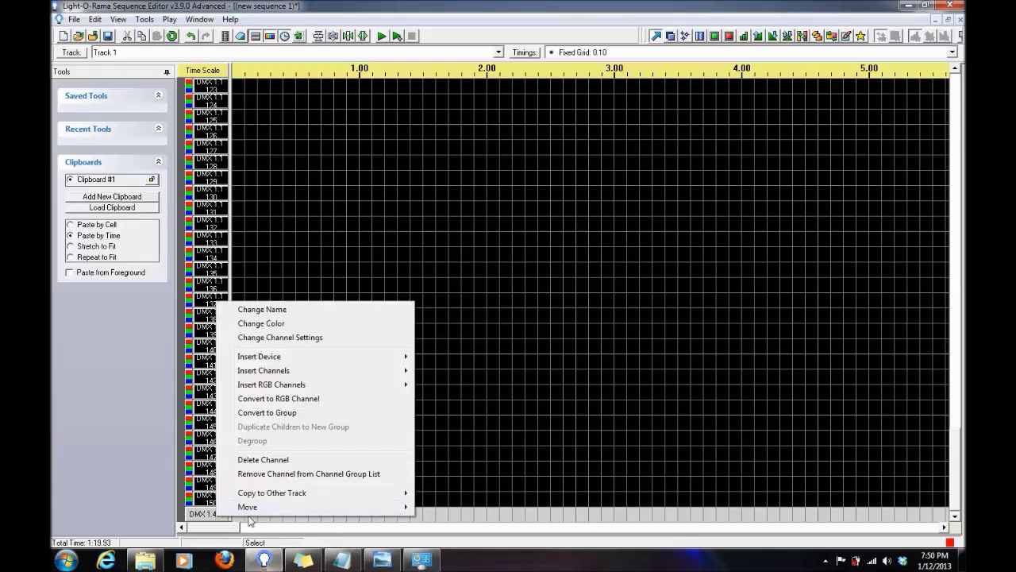
pyautogui.click(328, 458)
pyautogui.click(506, 317)
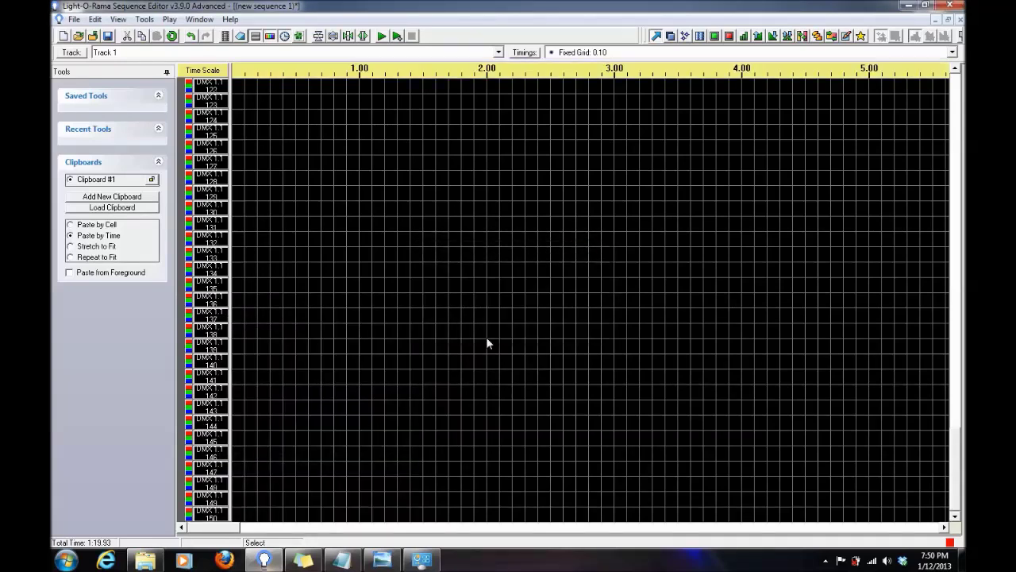
pyautogui.scroll(16, 464, 372)
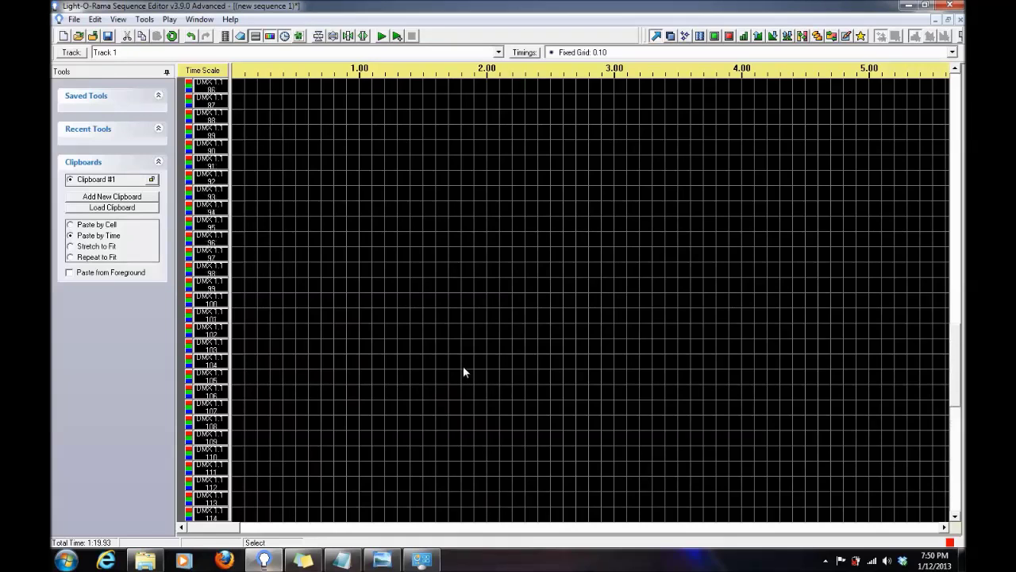
pyautogui.scroll(5, 464, 372)
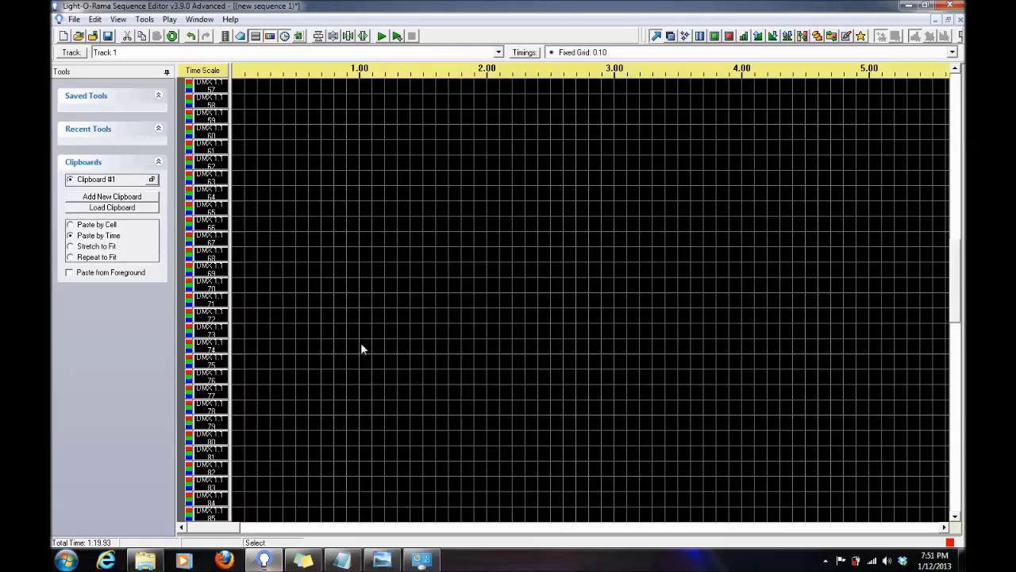
pyautogui.moveTo(234, 352); pyautogui.dragTo(280, 352)
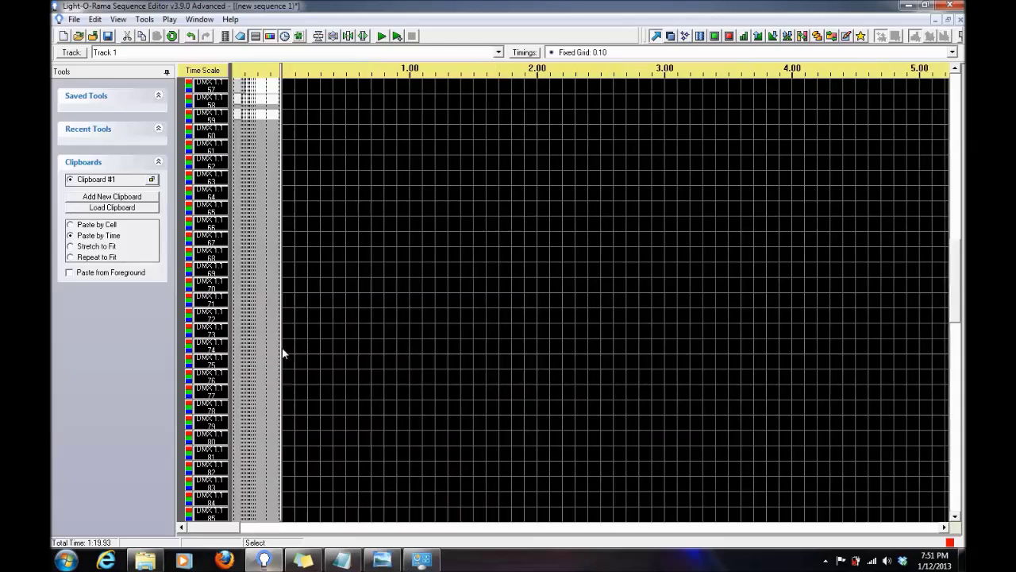
pyautogui.scroll(14, 303, 351)
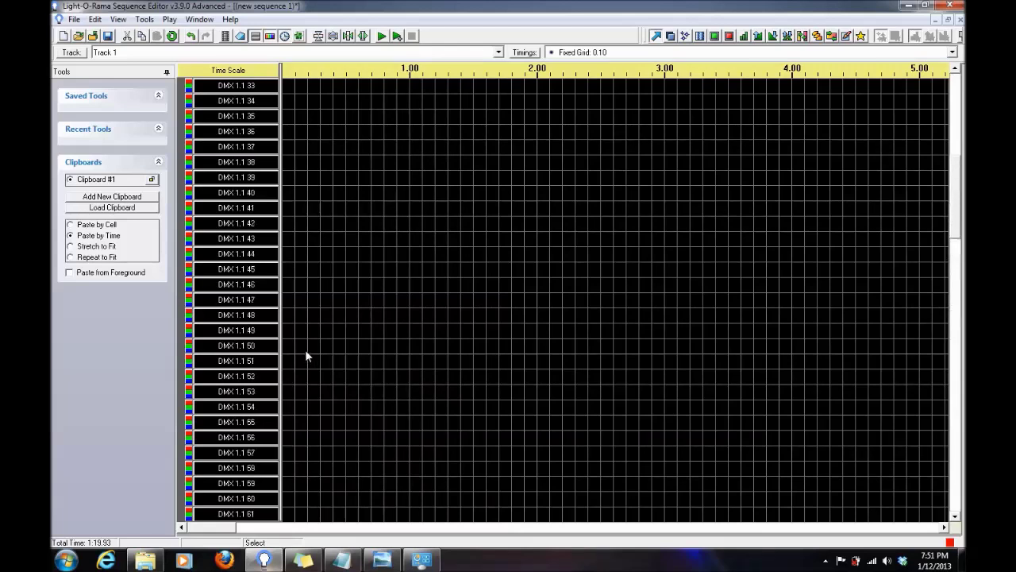
pyautogui.scroll(4, 303, 340)
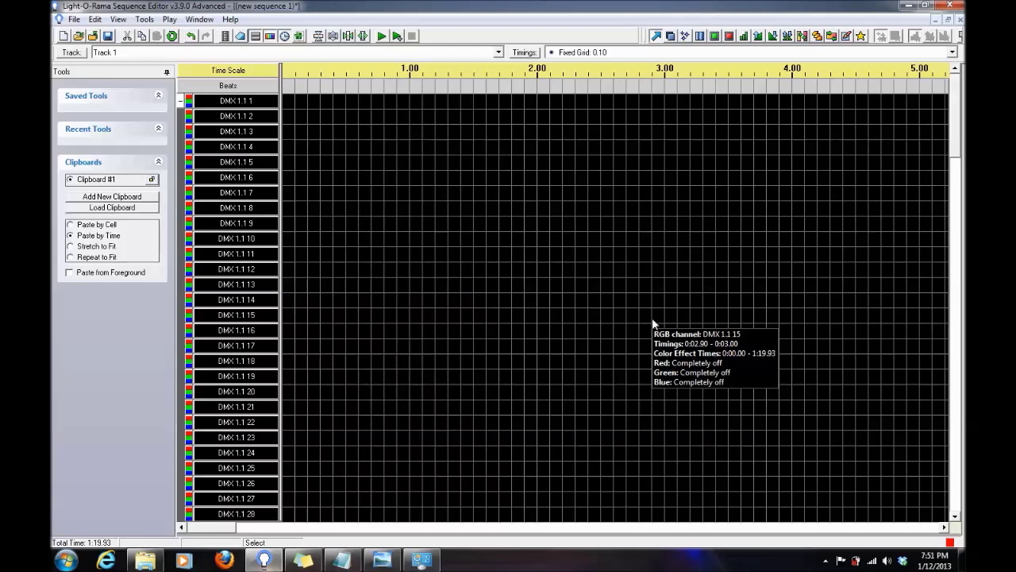
# Collapse and degroup DMX 1 so its RGB channels become separate rows, starting from DMX 1.1.1.
pyautogui.click(181, 102)
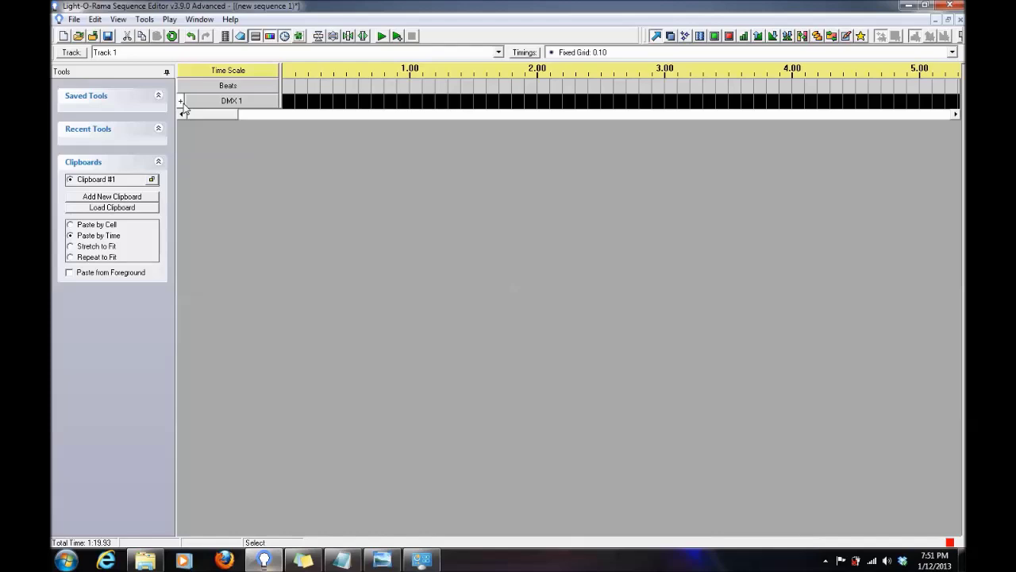
pyautogui.rightClick(237, 106)
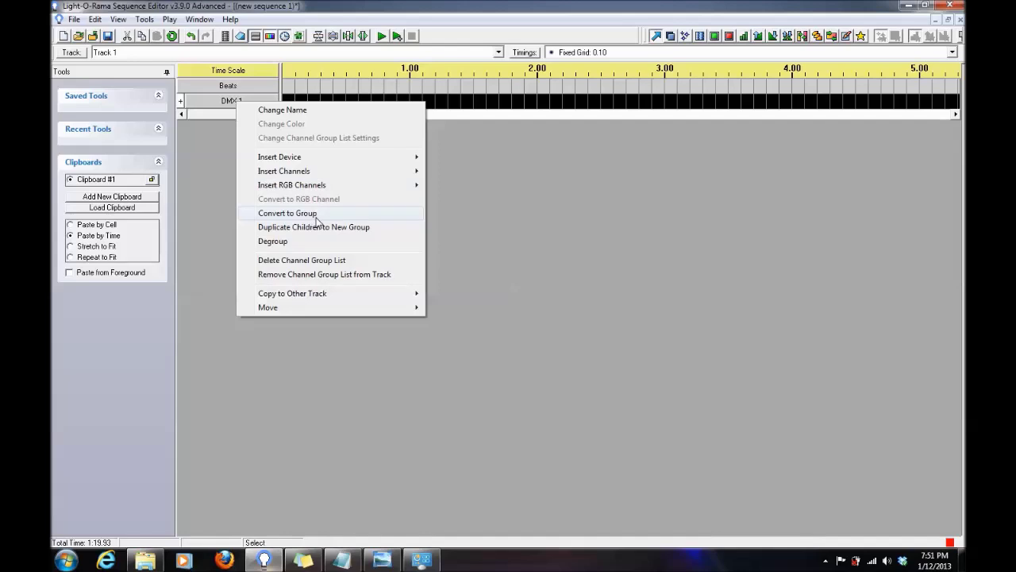
pyautogui.click(303, 243)
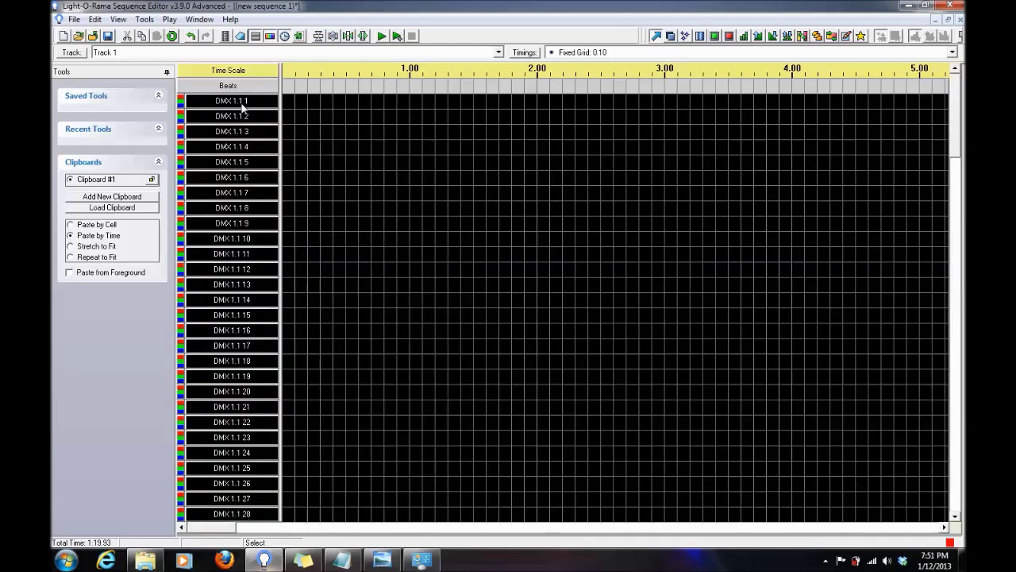
pyautogui.rightClick(242, 107)
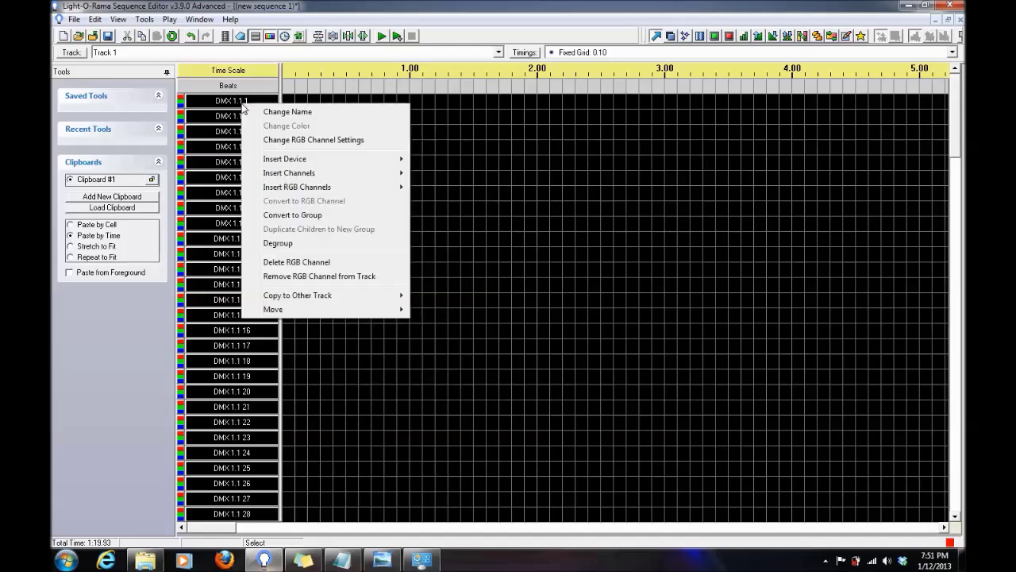
# Group channels DMX 1.1.1 through DMX 1.1.50 as '1st pixel string', declining Cosmic Color Device.
pyautogui.click(279, 214)
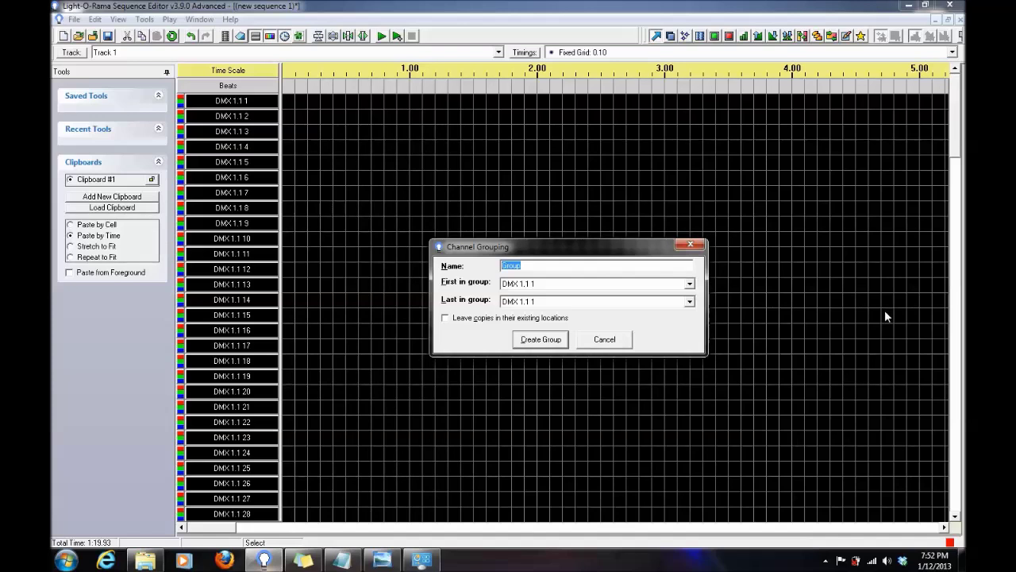
pyautogui.write('1 pixel string')
pyautogui.click(506, 266)
pyautogui.write('st')
pyautogui.click(580, 303)
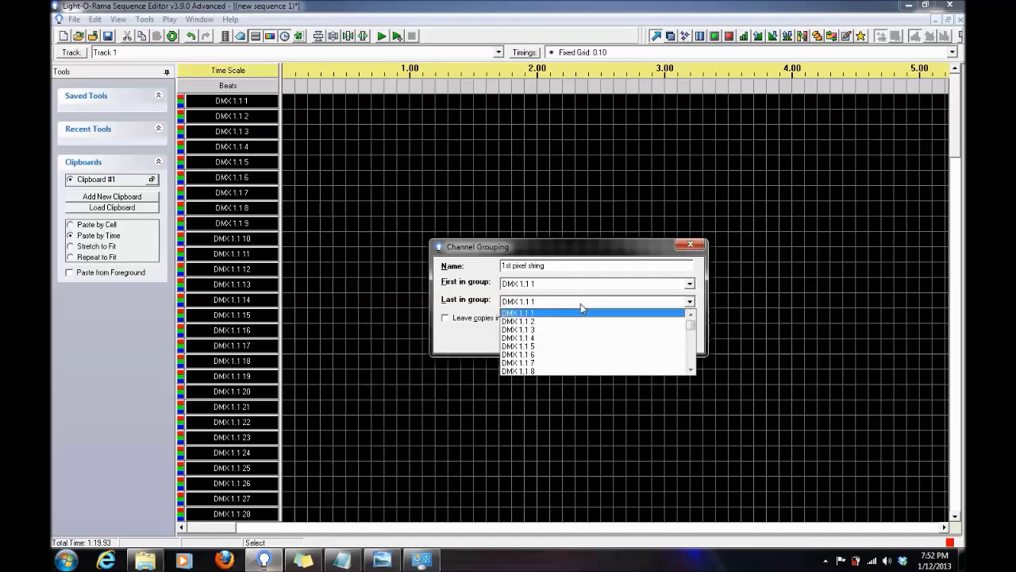
pyautogui.scroll(-12, 585, 343)
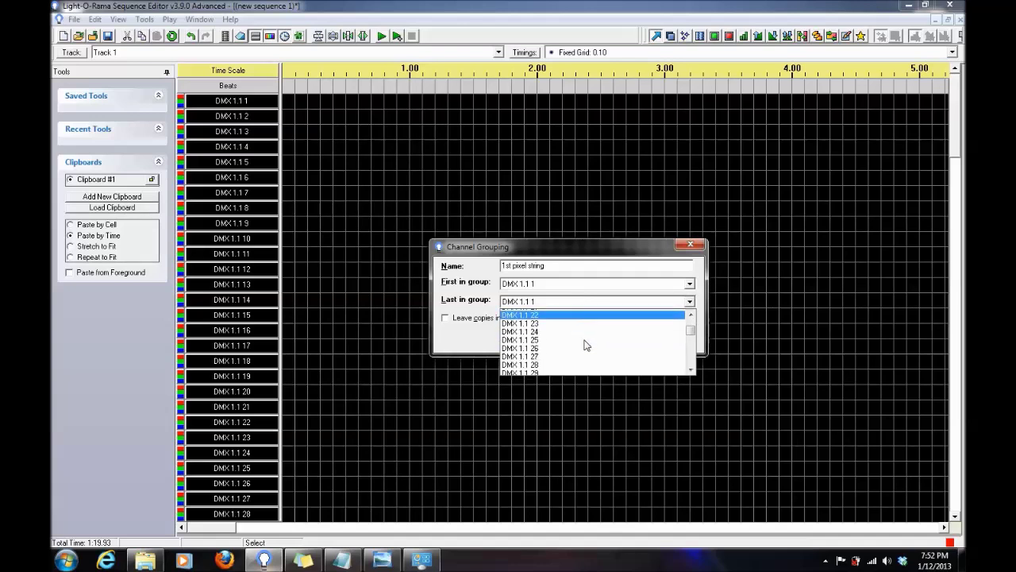
pyautogui.scroll(-20, 585, 343)
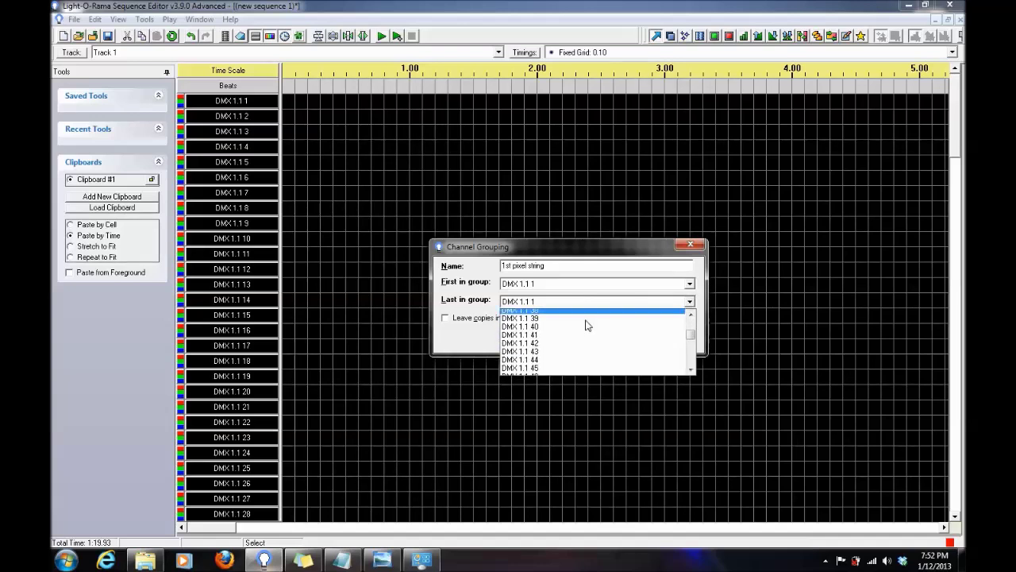
pyautogui.scroll(18, 585, 328)
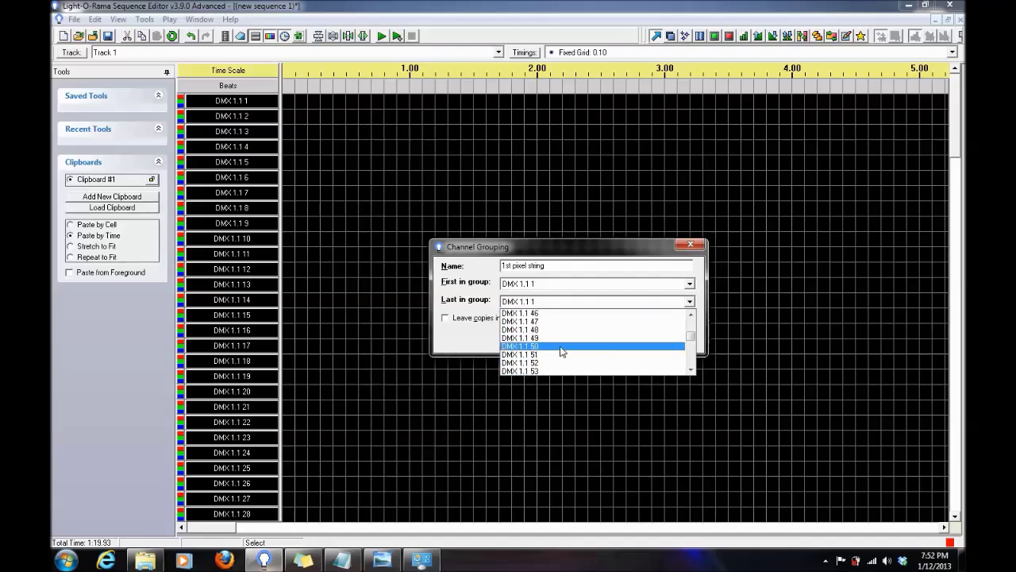
pyautogui.click(561, 348)
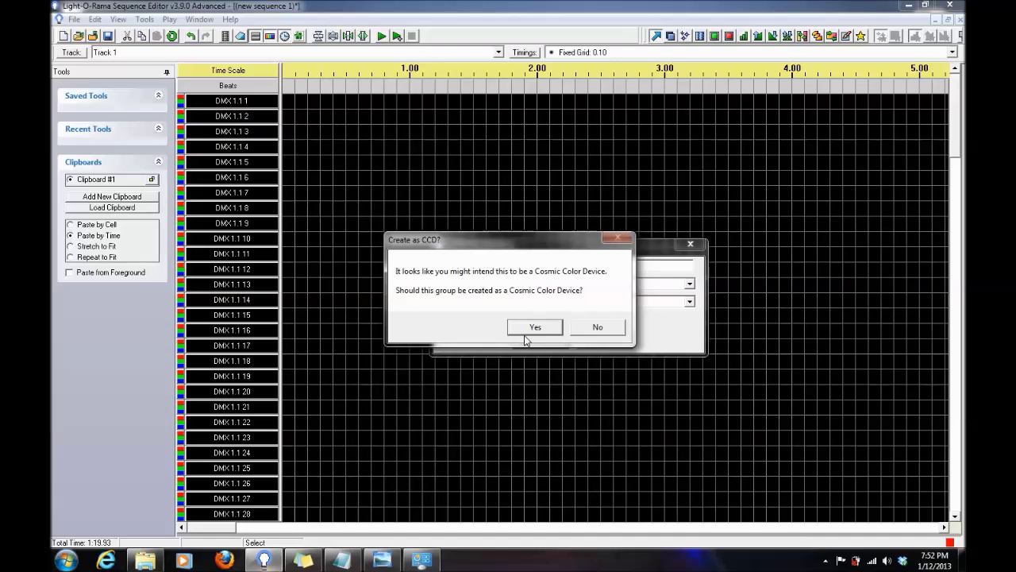
pyautogui.click(597, 329)
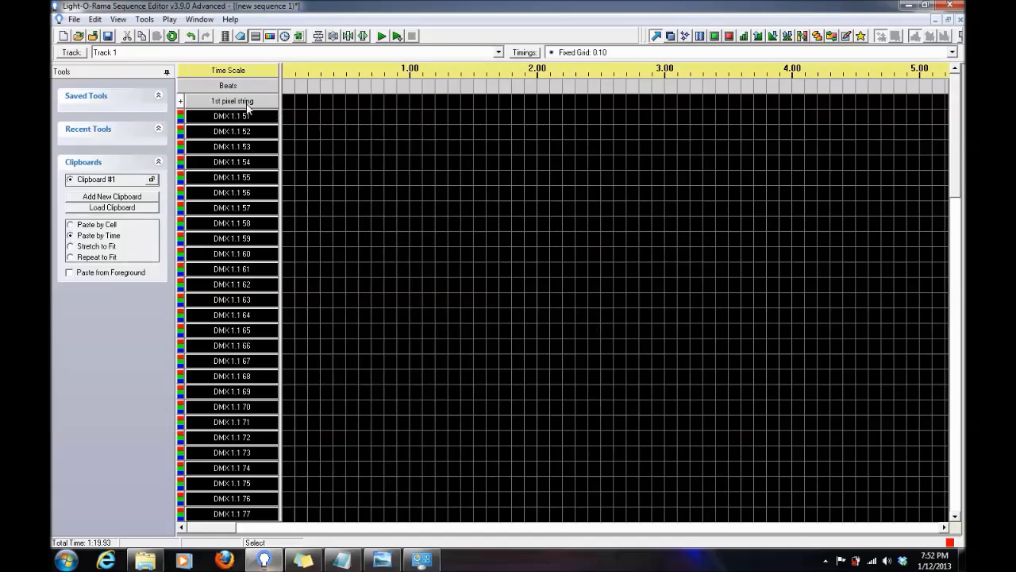
pyautogui.click(180, 101)
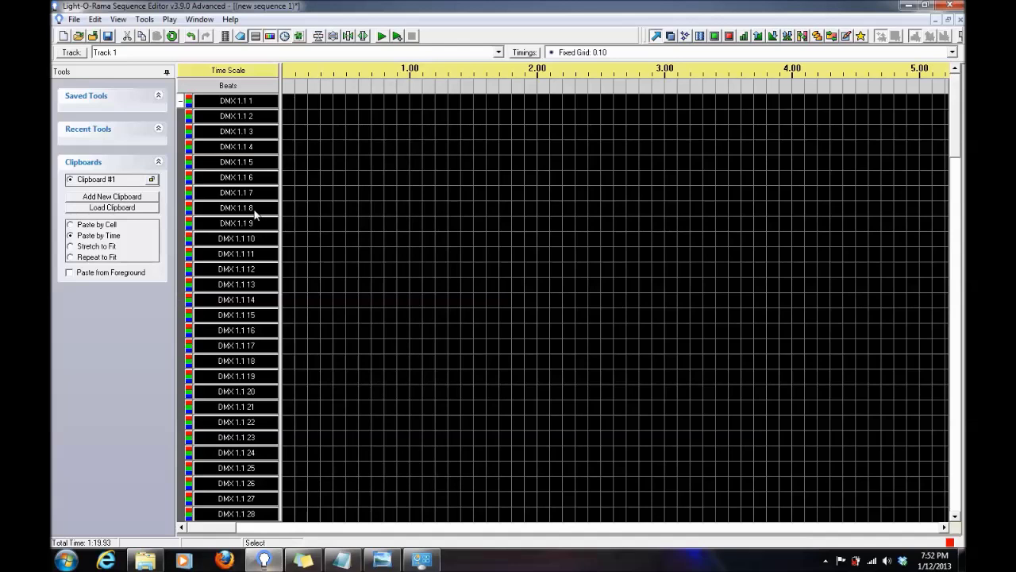
pyautogui.scroll(-3, 254, 222)
pyautogui.scroll(-7, 252, 245)
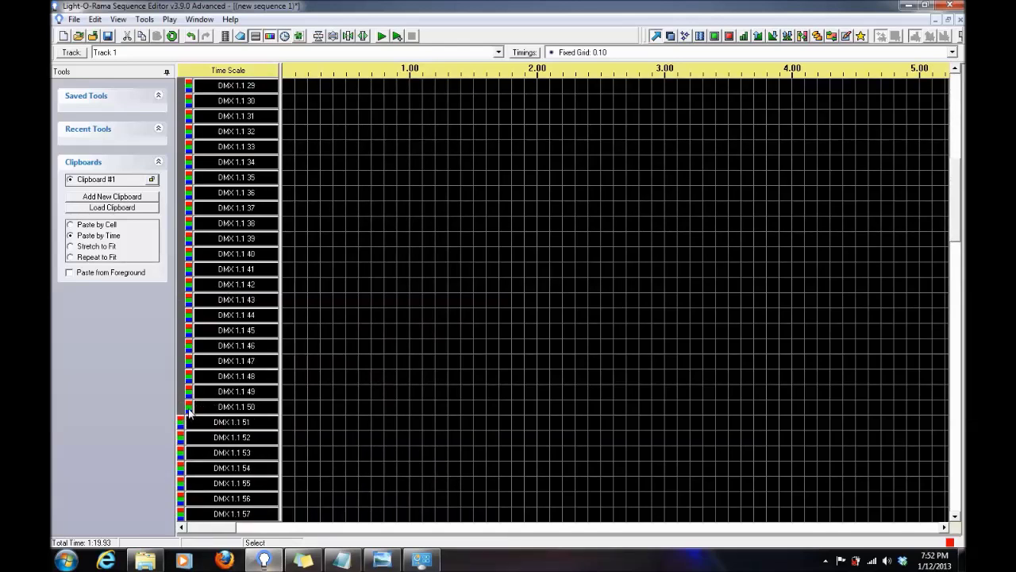
pyautogui.click(190, 412)
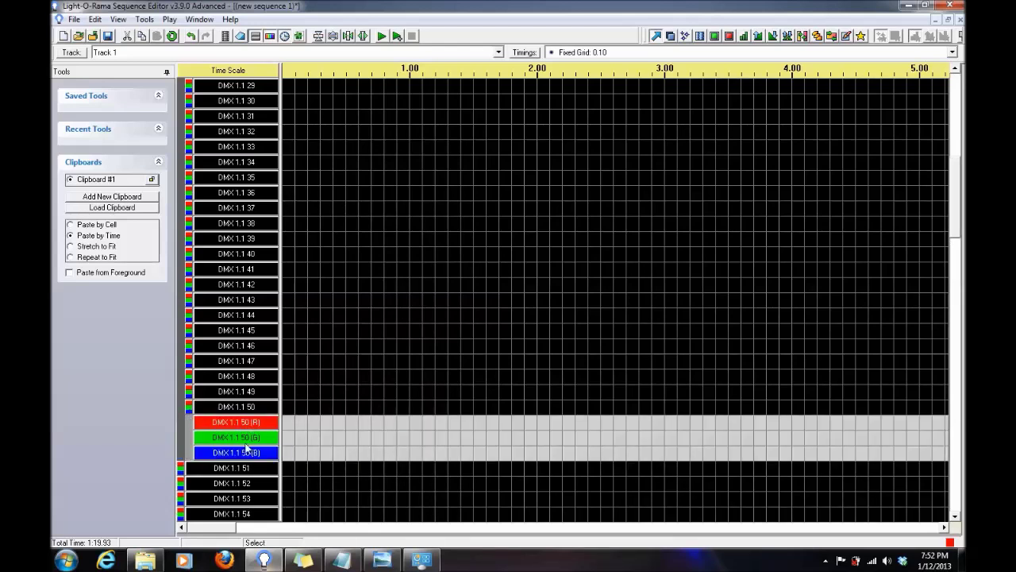
pyautogui.click(189, 412)
pyautogui.click(253, 408)
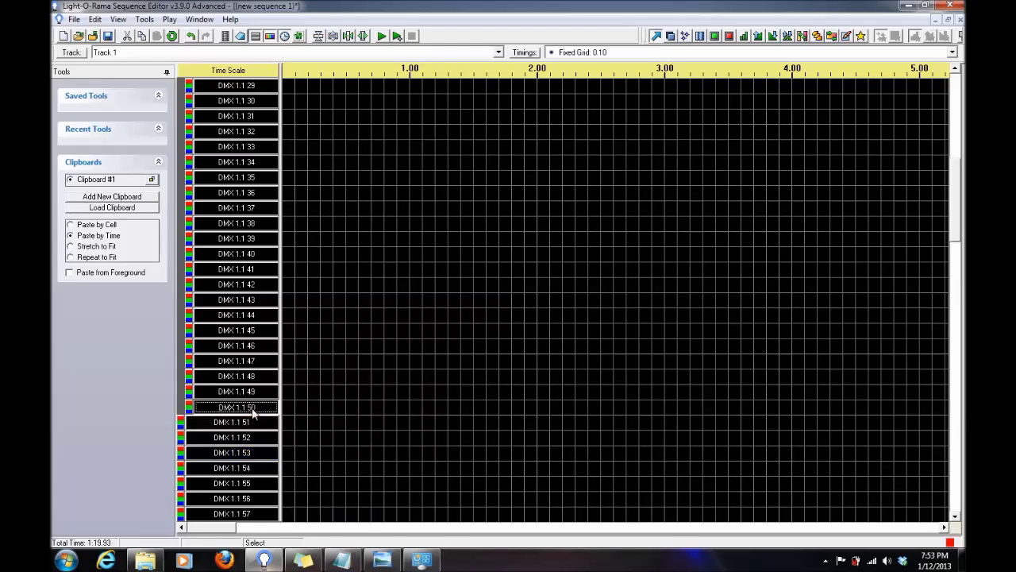
pyautogui.doubleClick(253, 409)
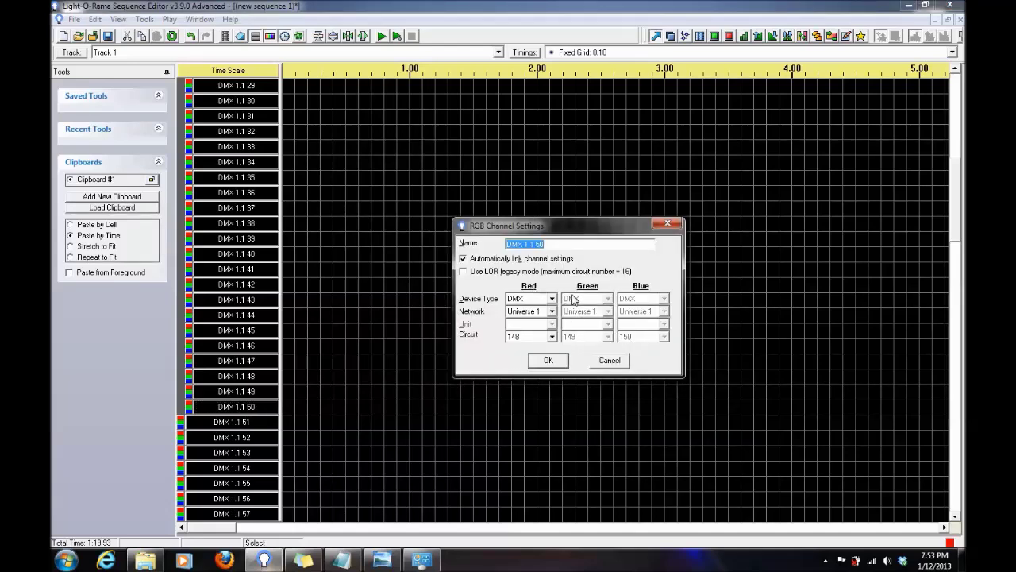
pyautogui.click(539, 362)
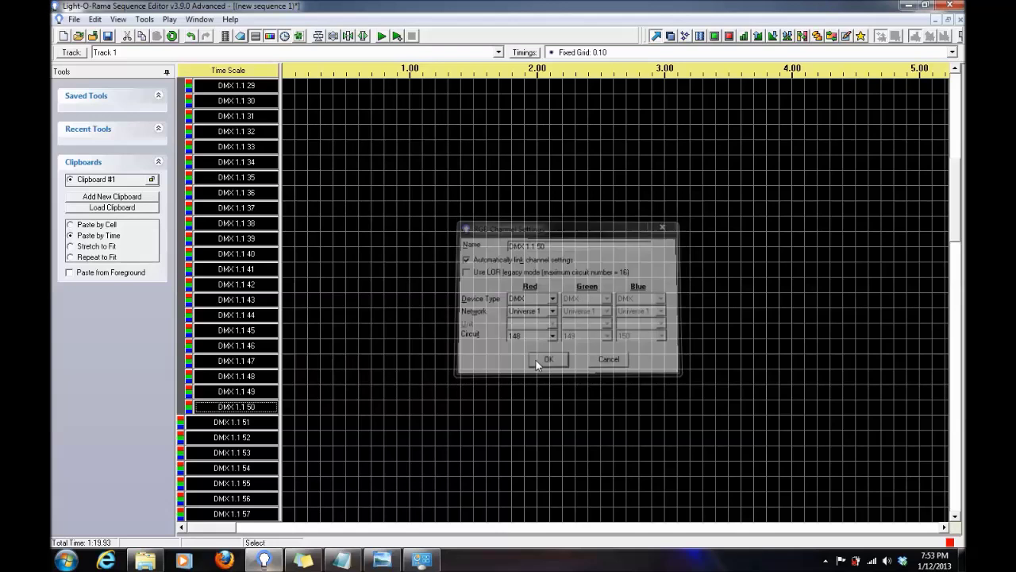
pyautogui.scroll(9, 364, 358)
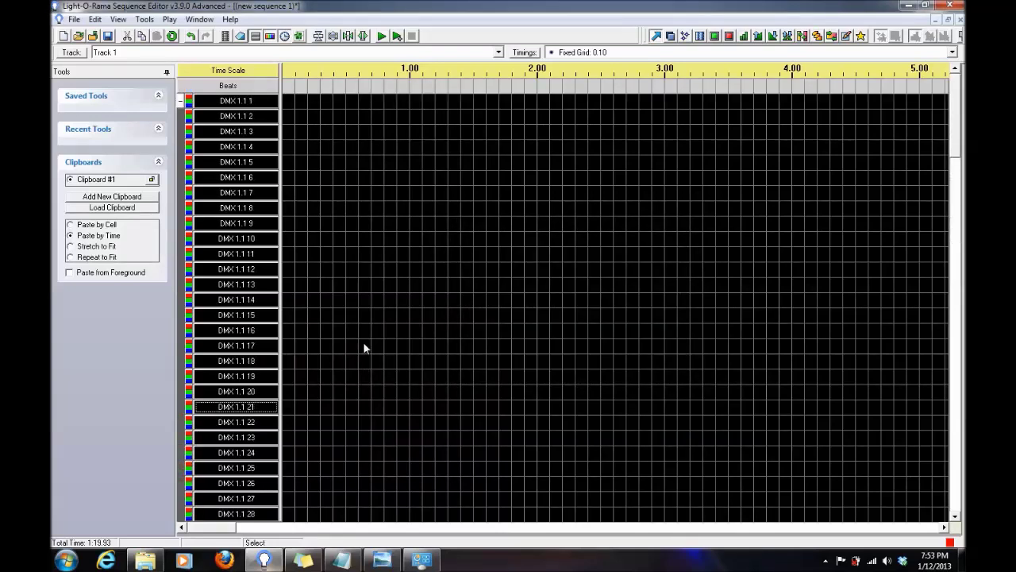
pyautogui.click(180, 102)
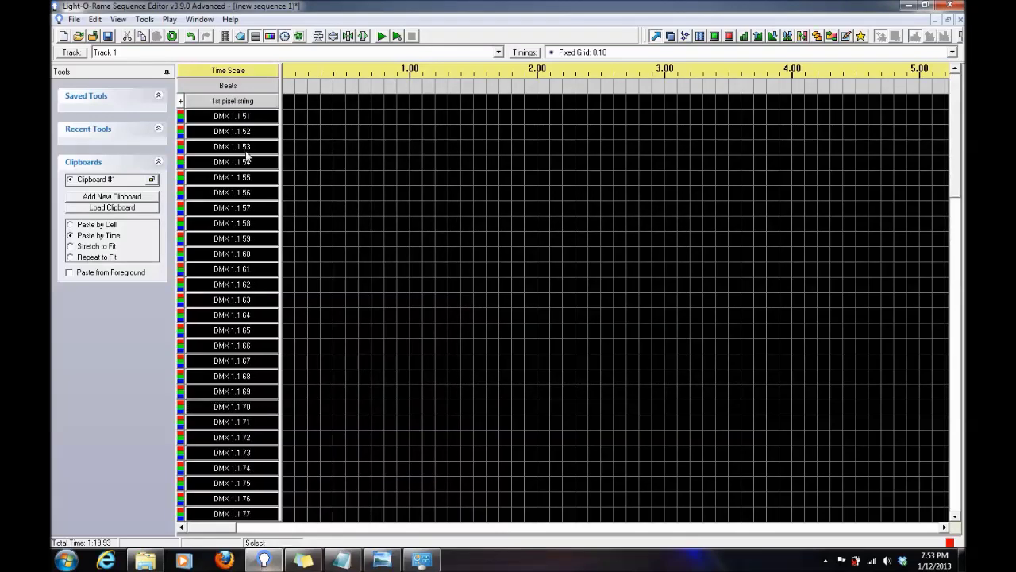
# Group DMX 1.1.51 through DMX 1.1.100 as '2nd pixel string', not a Cosmic Color Device.
pyautogui.rightClick(219, 119)
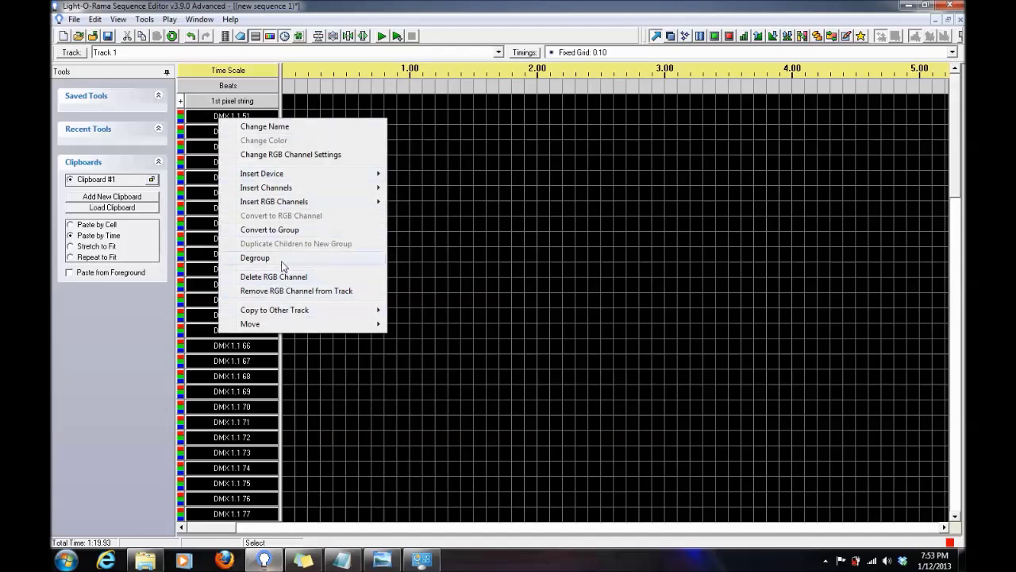
pyautogui.click(281, 229)
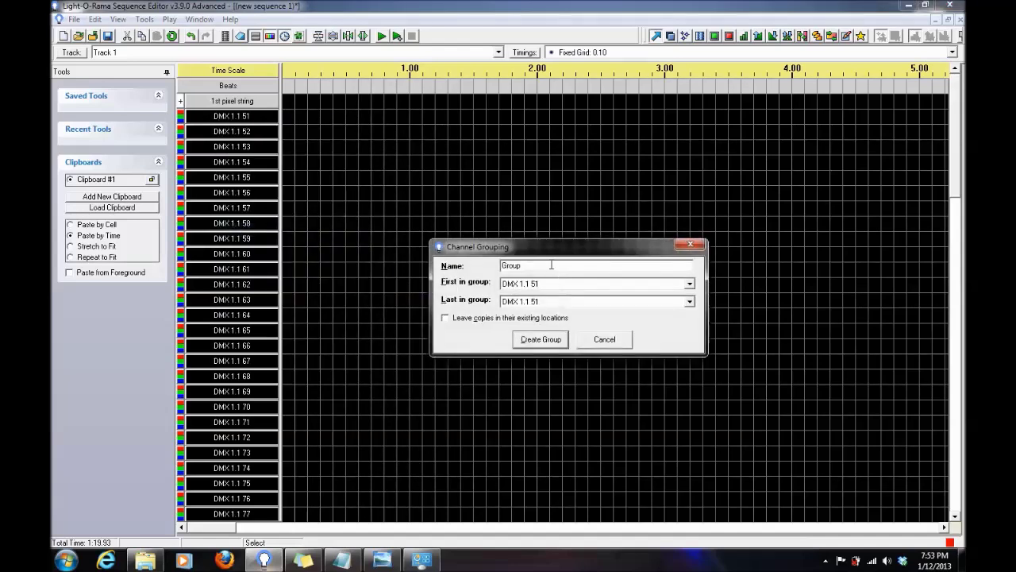
pyautogui.write('2n')
pyautogui.write('d pixel string')
pyautogui.click(585, 302)
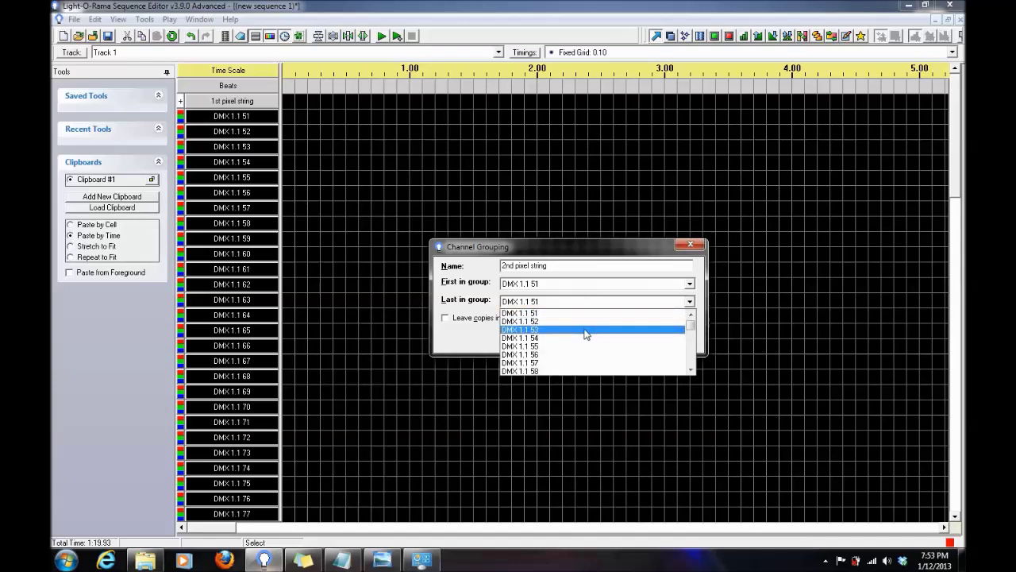
pyautogui.scroll(-9, 595, 340)
pyautogui.scroll(-6, 591, 346)
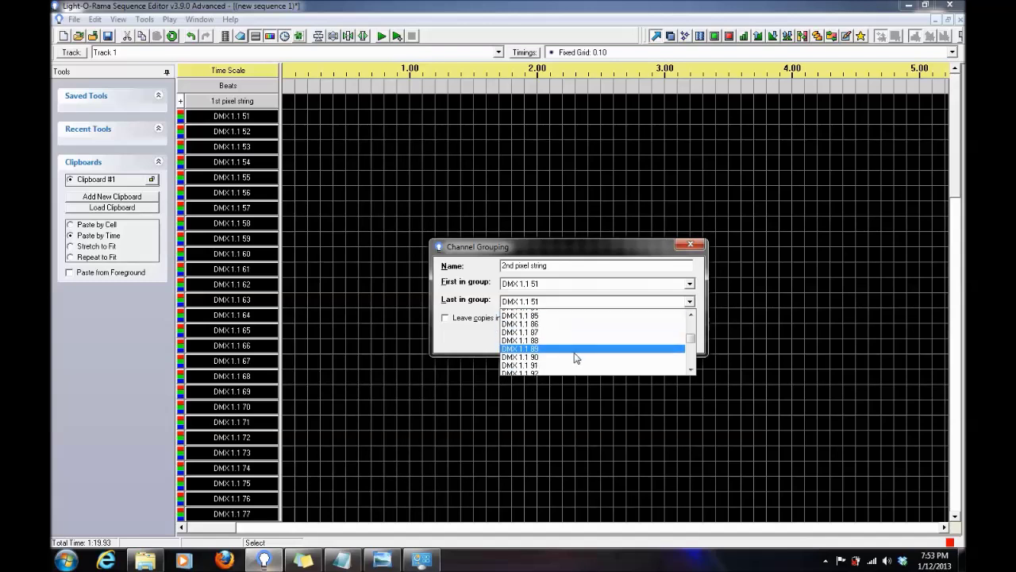
pyautogui.click(573, 351)
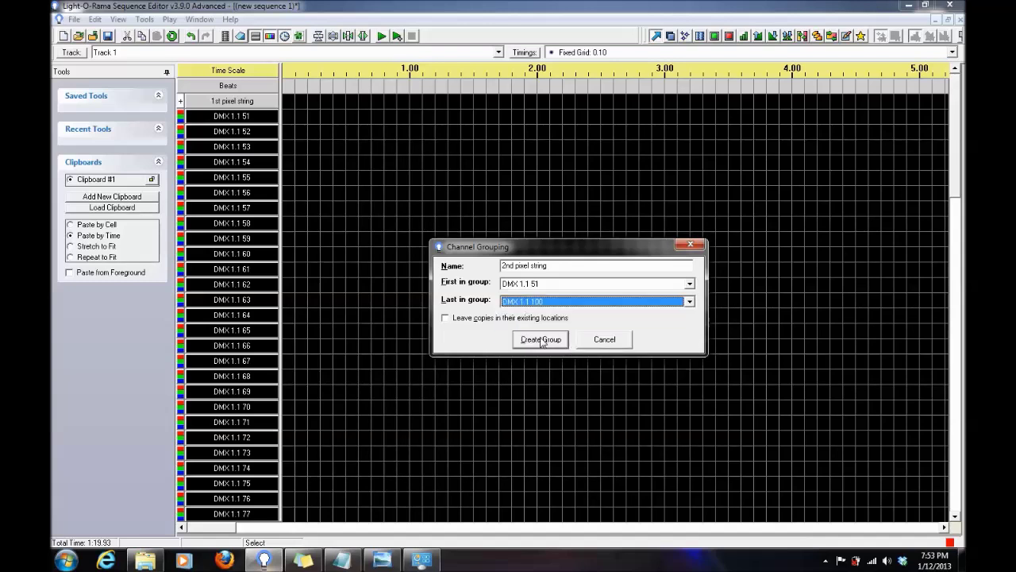
pyautogui.click(543, 342)
pyautogui.click(598, 328)
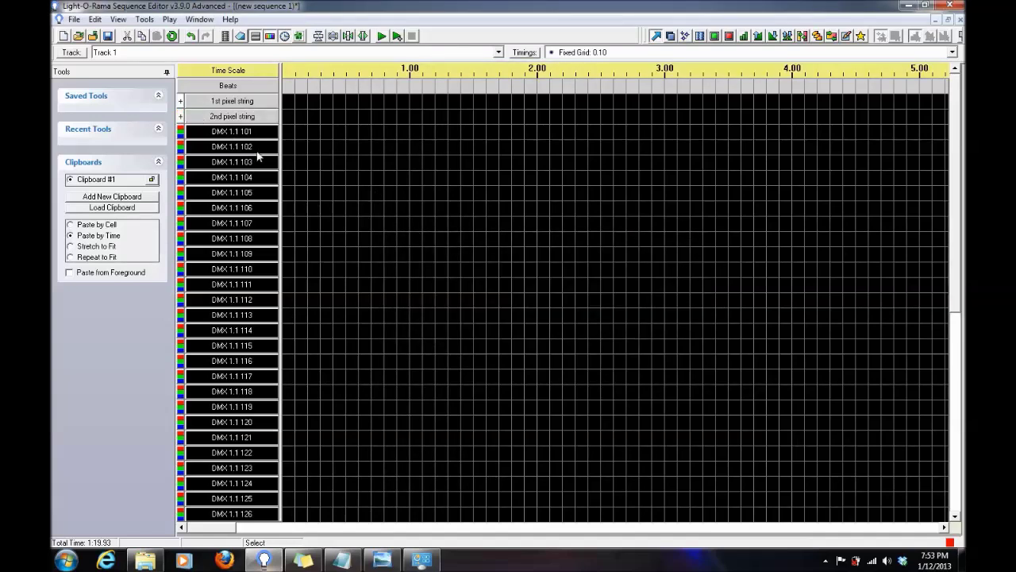
# Group DMX 1.1.101 through DMX 1.1.150 as '3rd pixel string', not a Cosmic Color Device.
pyautogui.rightClick(252, 137)
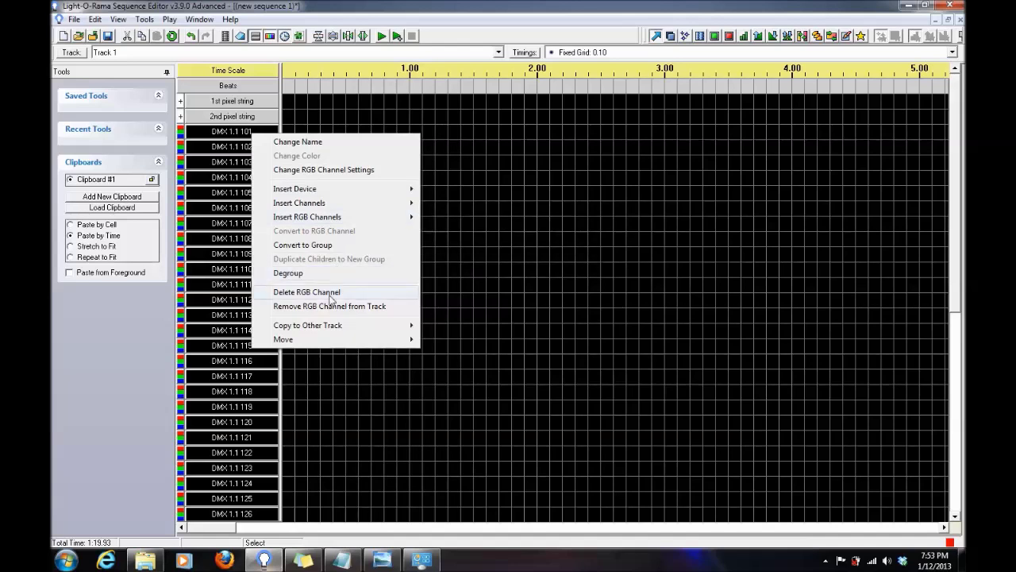
pyautogui.click(333, 245)
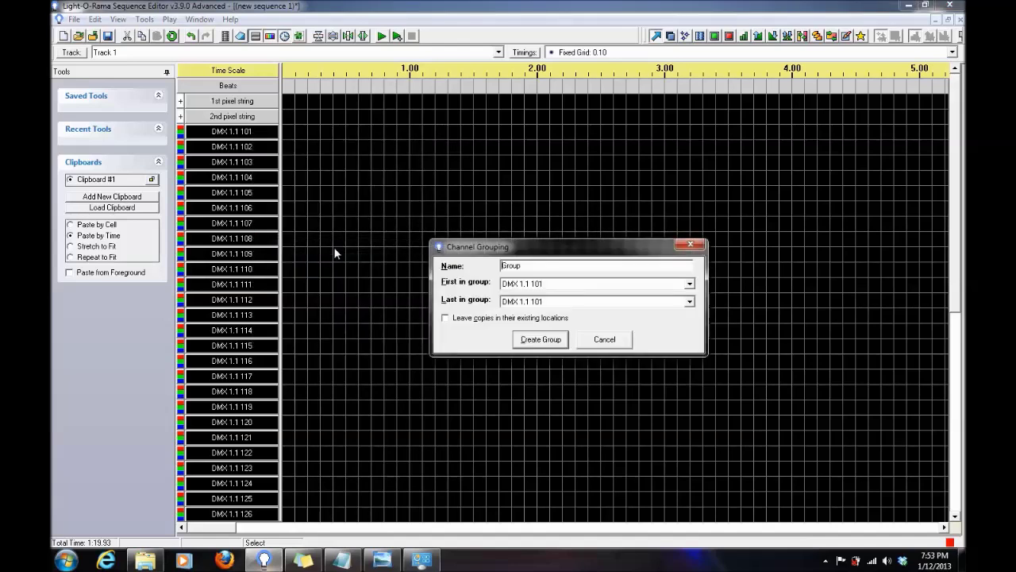
pyautogui.doubleClick(556, 270)
pyautogui.write('3rd')
pyautogui.write('pixel string')
pyautogui.click(643, 303)
pyautogui.scroll(-3, 626, 354)
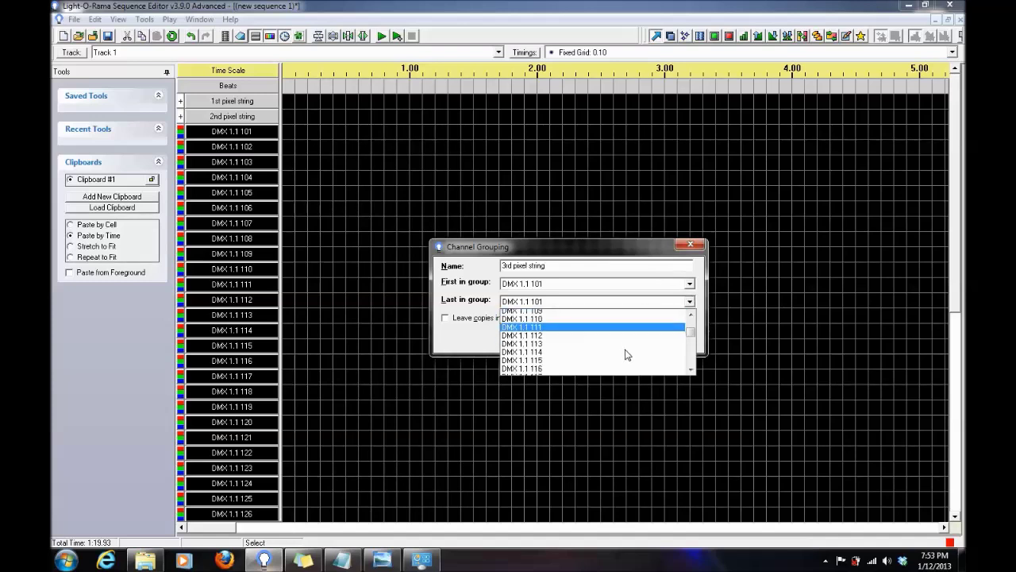
pyautogui.scroll(-10, 626, 354)
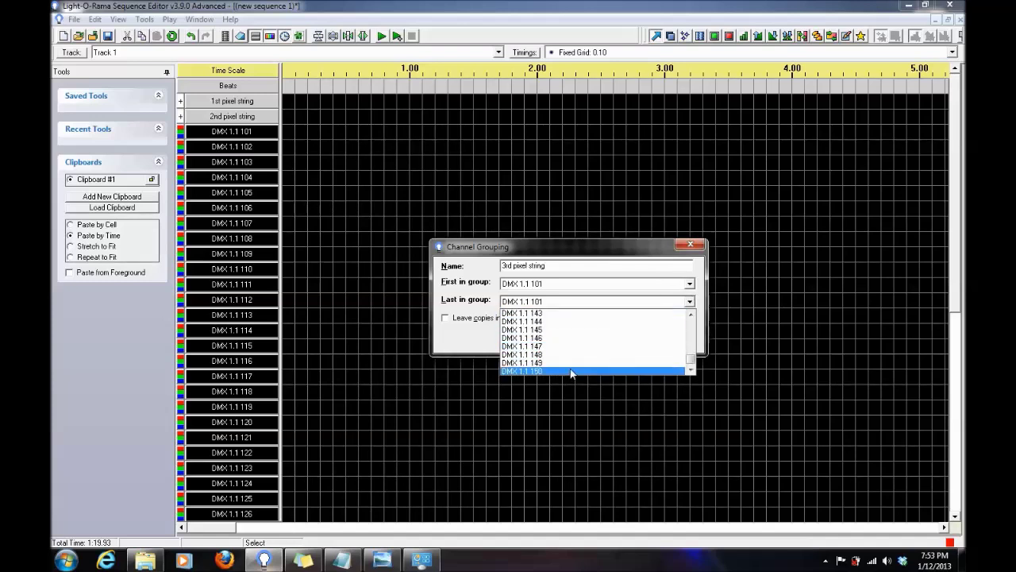
pyautogui.click(570, 372)
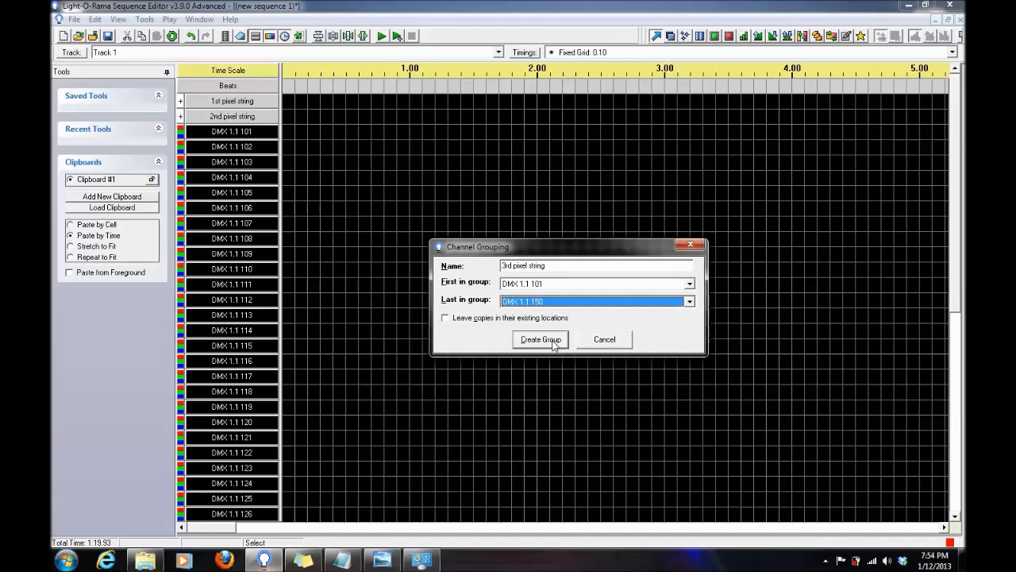
pyautogui.click(554, 343)
pyautogui.click(596, 329)
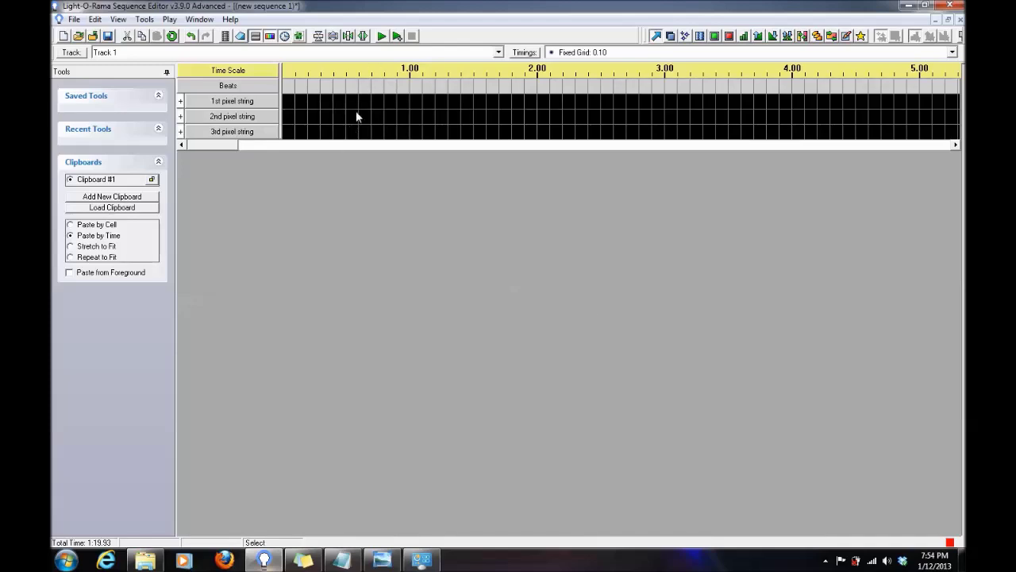
pyautogui.moveTo(354, 116)
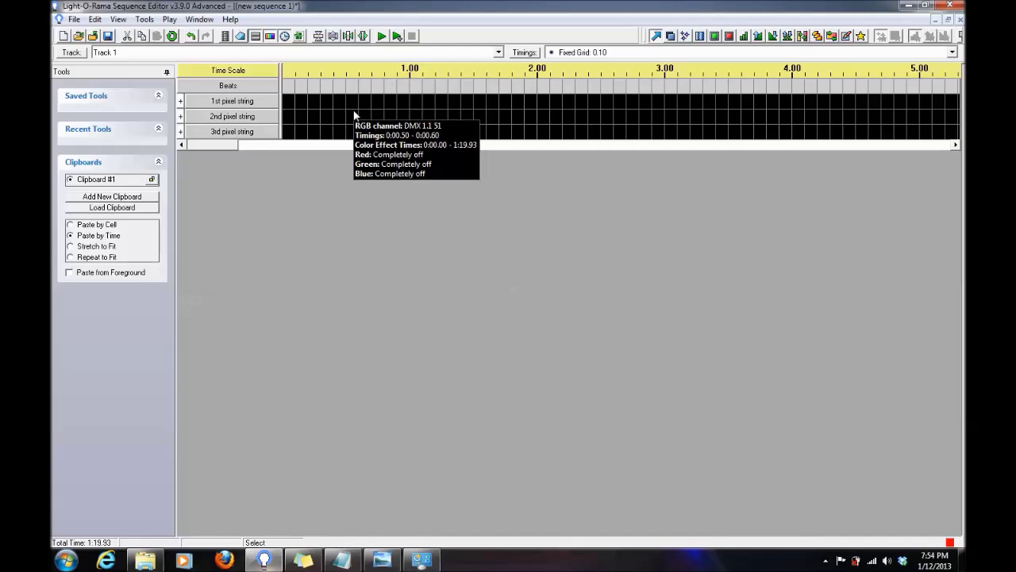
# Insert a DMX Universe 2 device below '3rd pixel string' with 464 ungrouped channels.
pyautogui.rightClick(246, 133)
pyautogui.moveTo(359, 193)
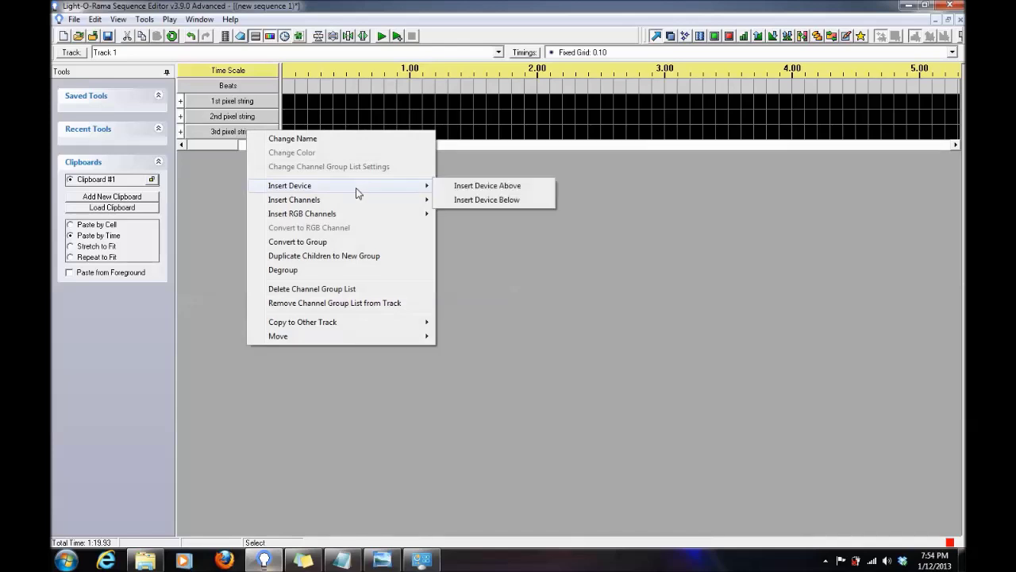
pyautogui.click(475, 200)
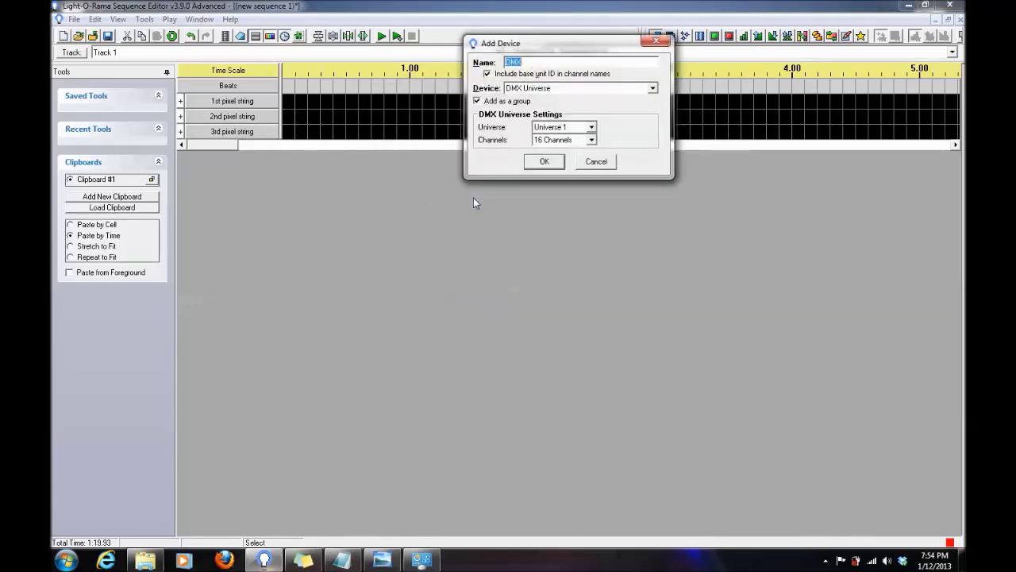
pyautogui.click(563, 127)
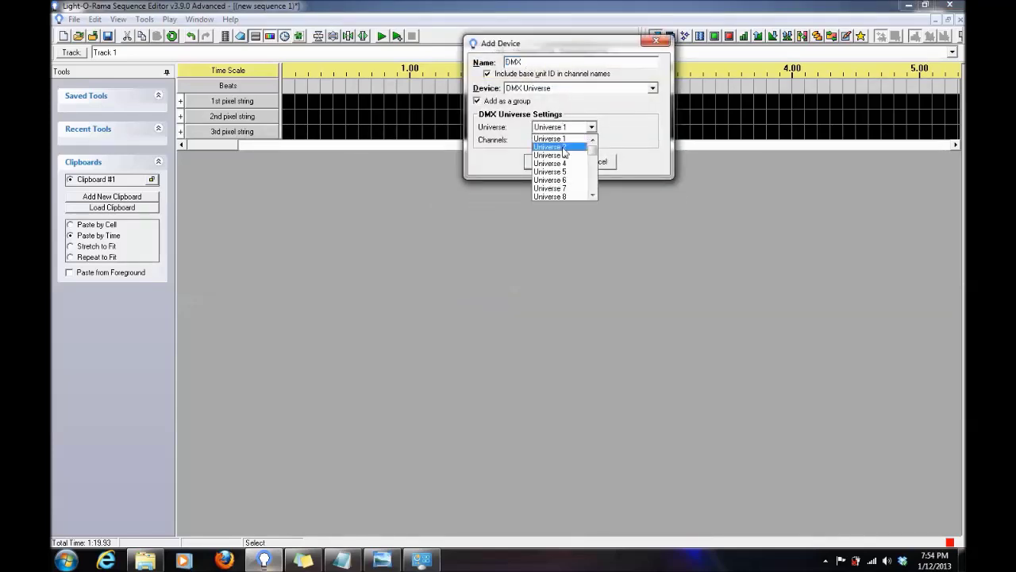
pyautogui.click(563, 148)
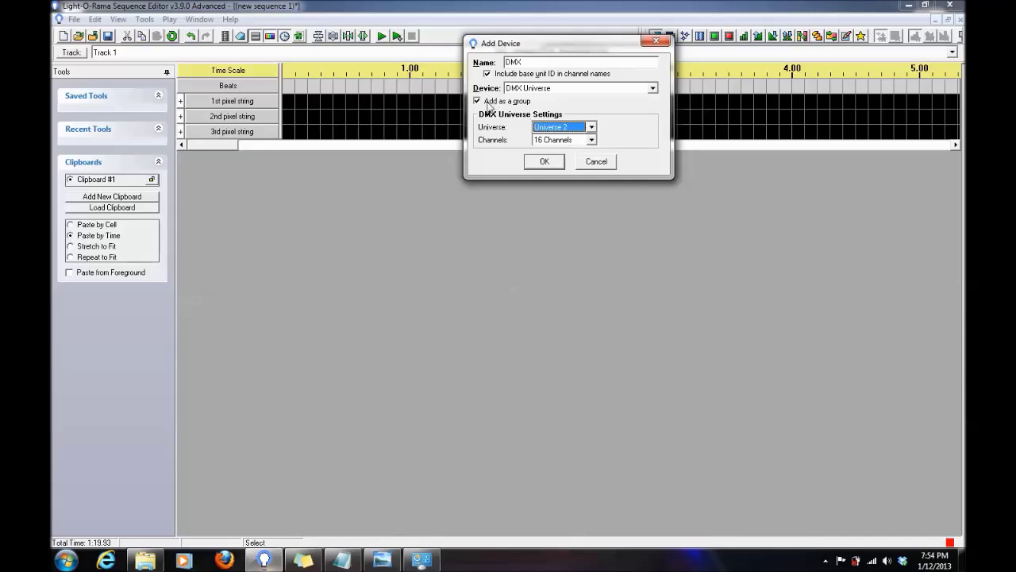
pyautogui.click(477, 101)
pyautogui.click(592, 140)
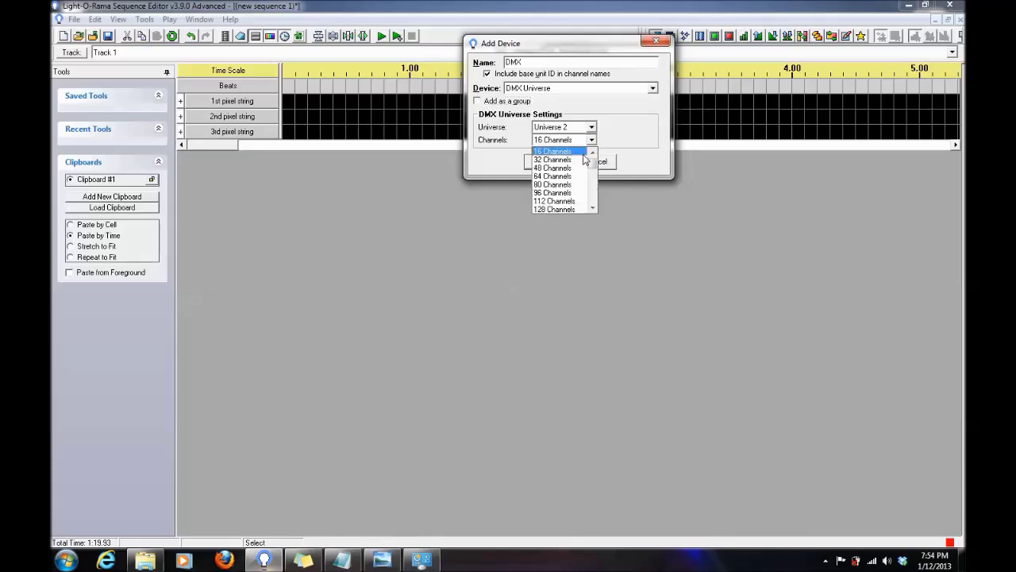
pyautogui.scroll(-5, 567, 187)
pyautogui.scroll(-2, 568, 191)
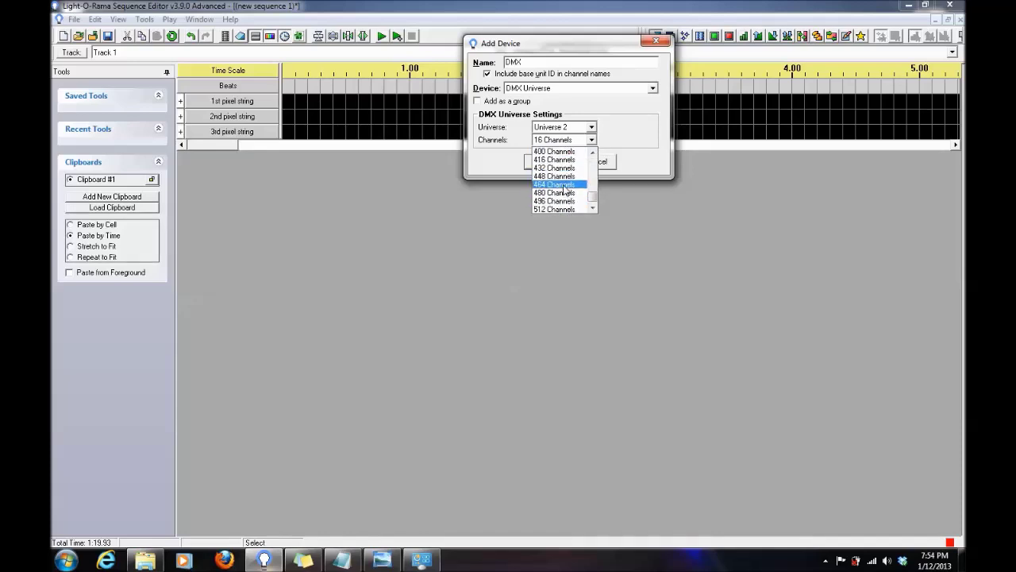
pyautogui.click(564, 185)
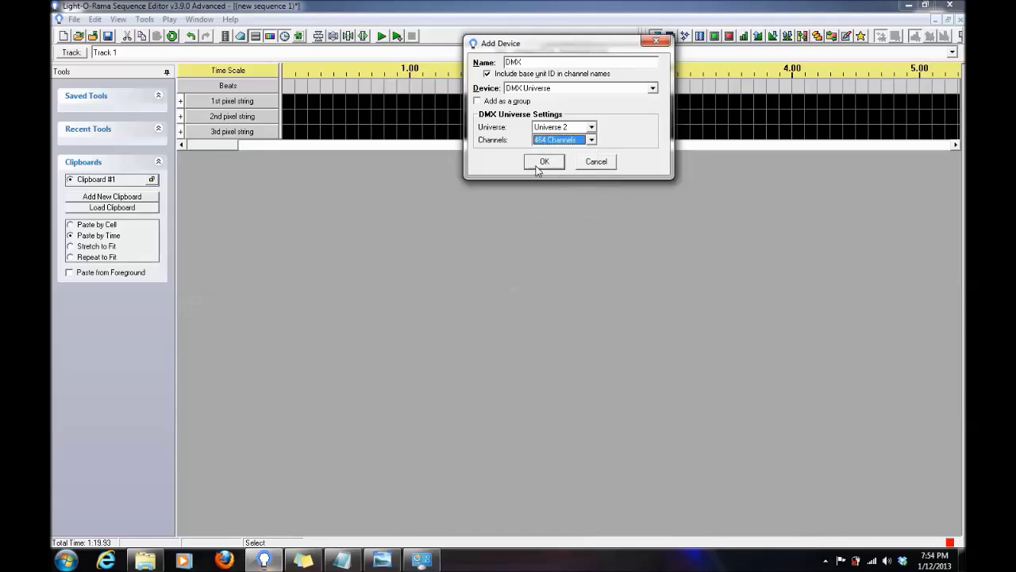
pyautogui.click(537, 164)
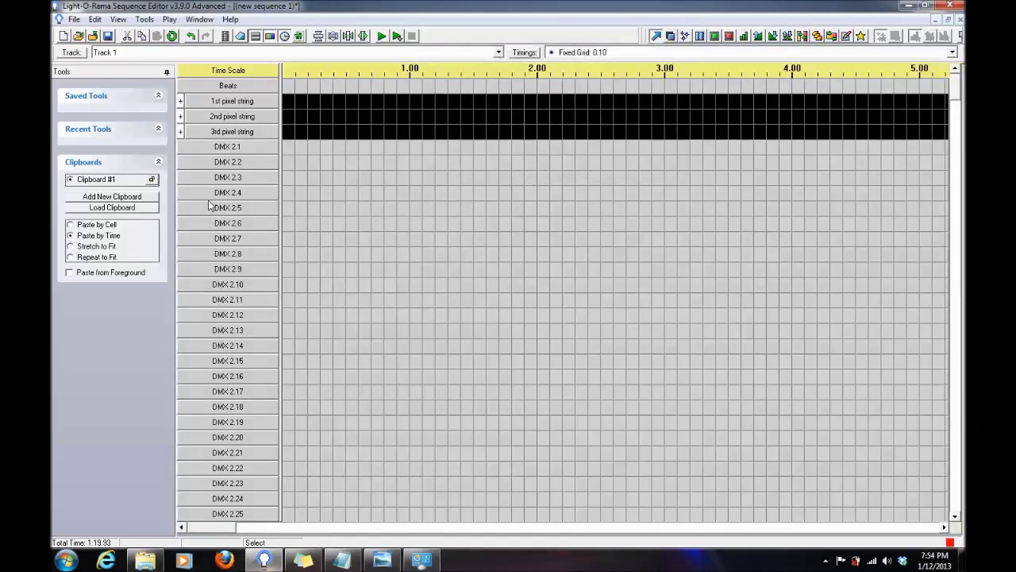
# Convert DMX 2.1 and the following channels into 150 RGB channels.
pyautogui.rightClick(248, 149)
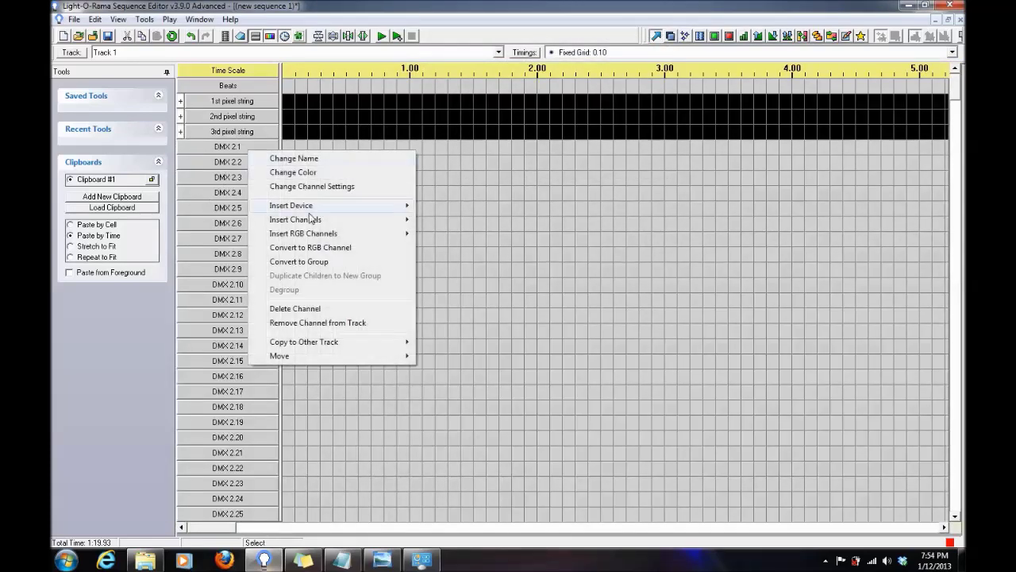
pyautogui.moveTo(316, 238)
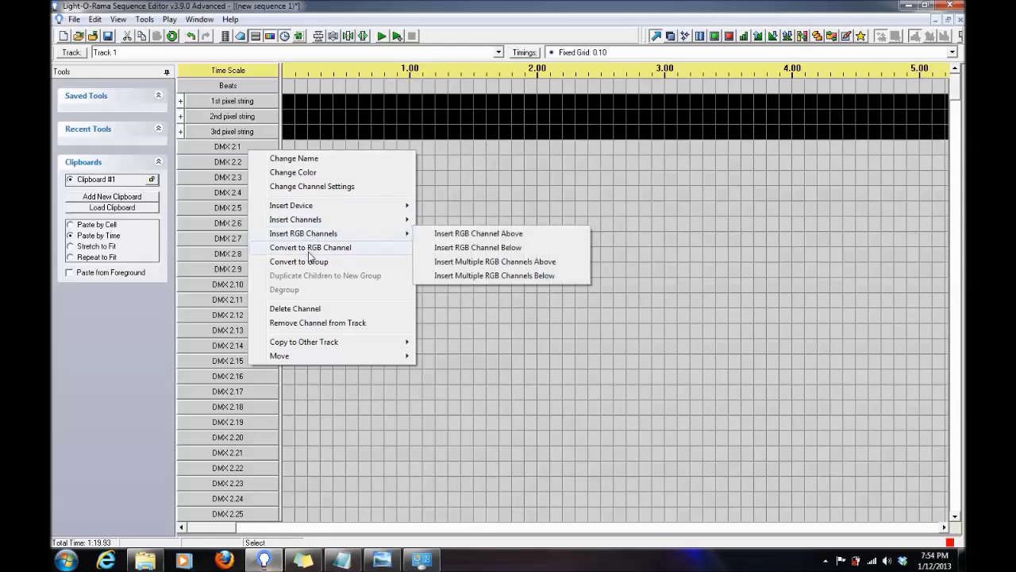
pyautogui.click(308, 248)
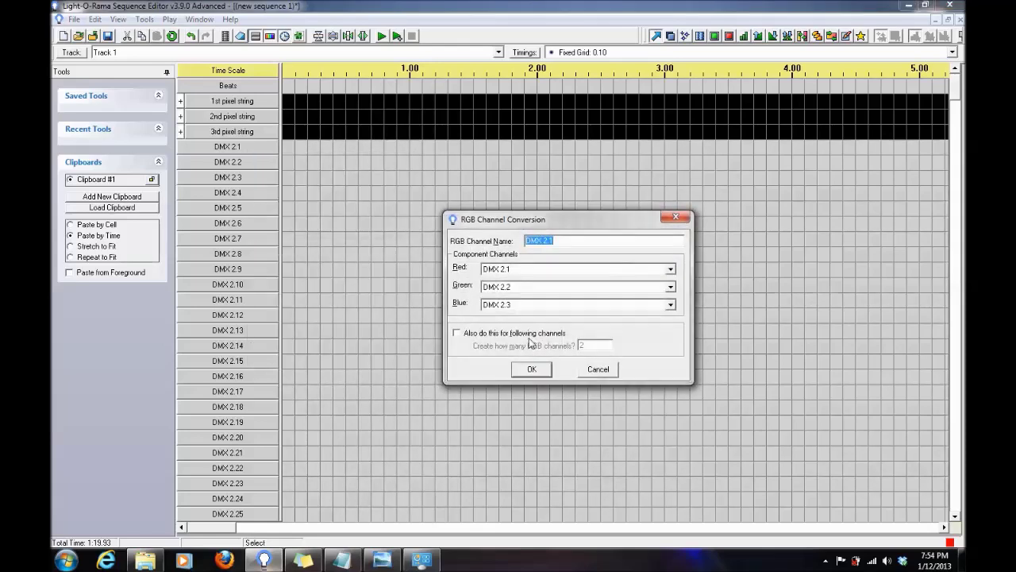
pyautogui.click(456, 334)
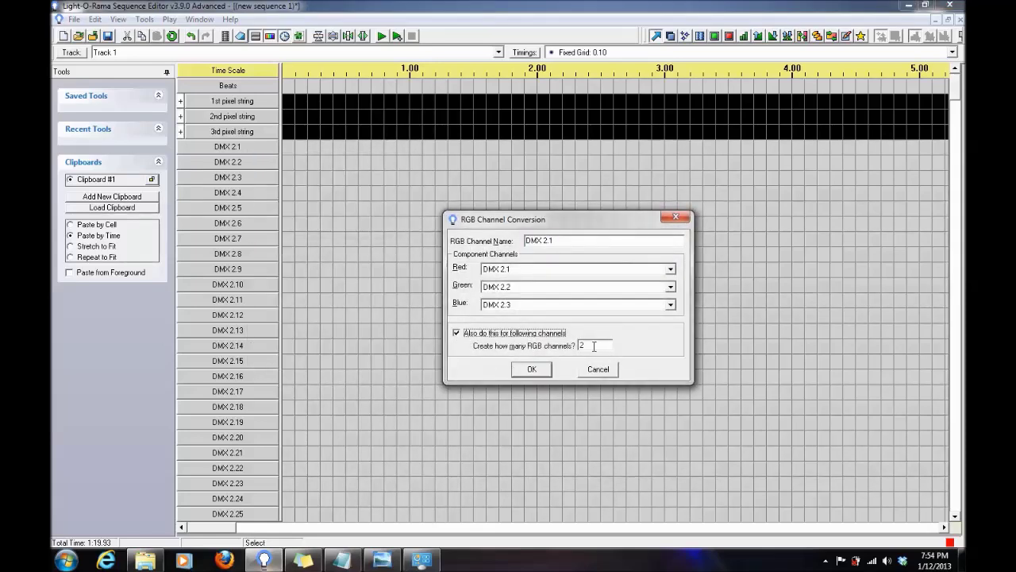
pyautogui.doubleClick(595, 346)
pyautogui.write('150')
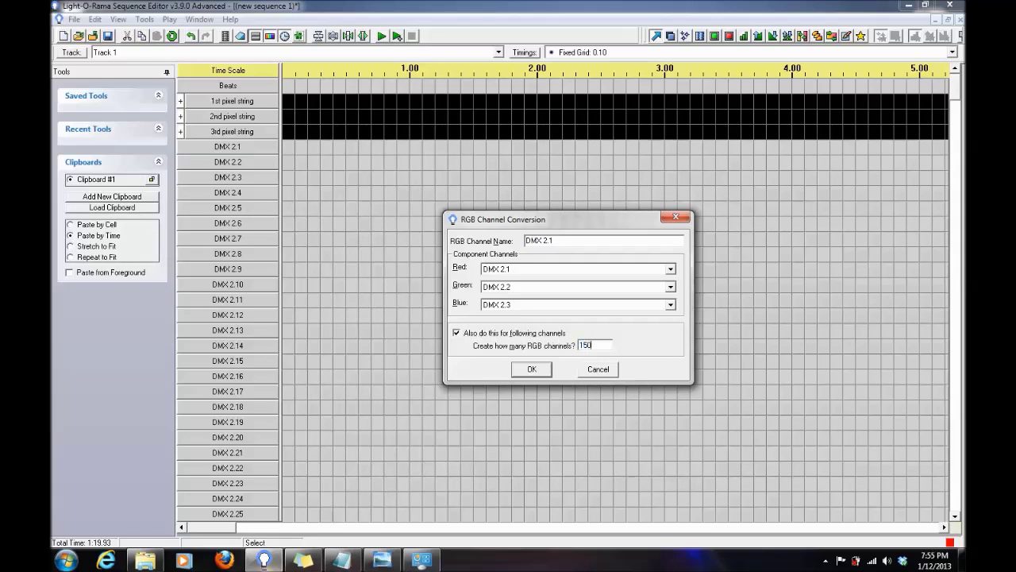
pyautogui.click(530, 370)
pyautogui.click(871, 562)
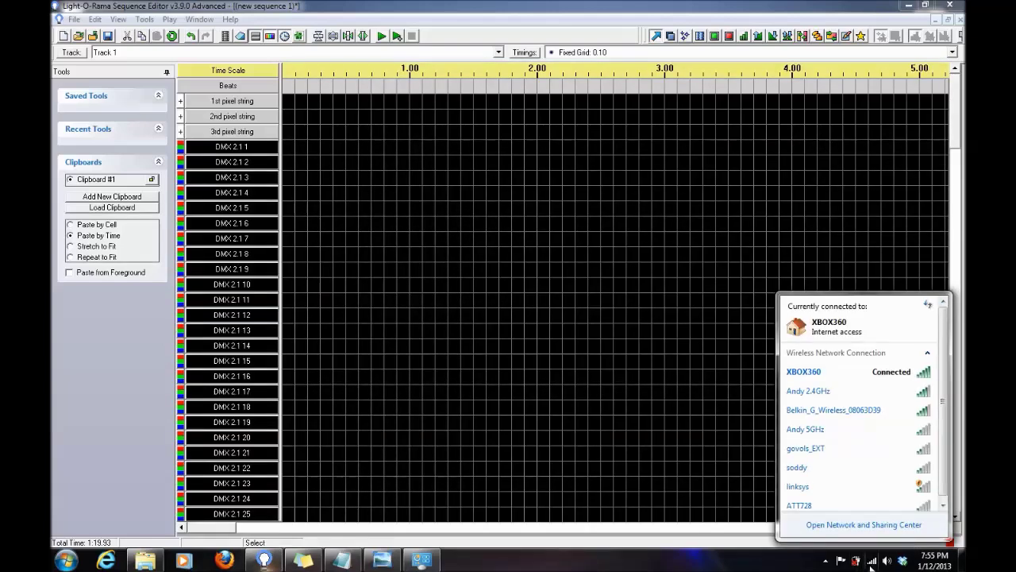
# Enable the Local Area Connection via Network and Sharing Center's adapter settings, then close the window.
pyautogui.click(861, 527)
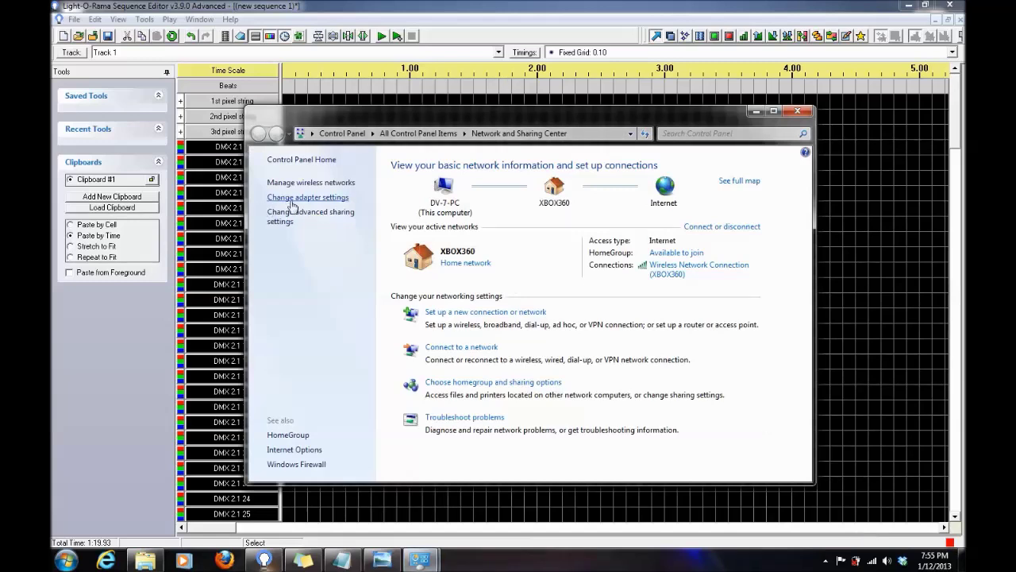
pyautogui.click(291, 200)
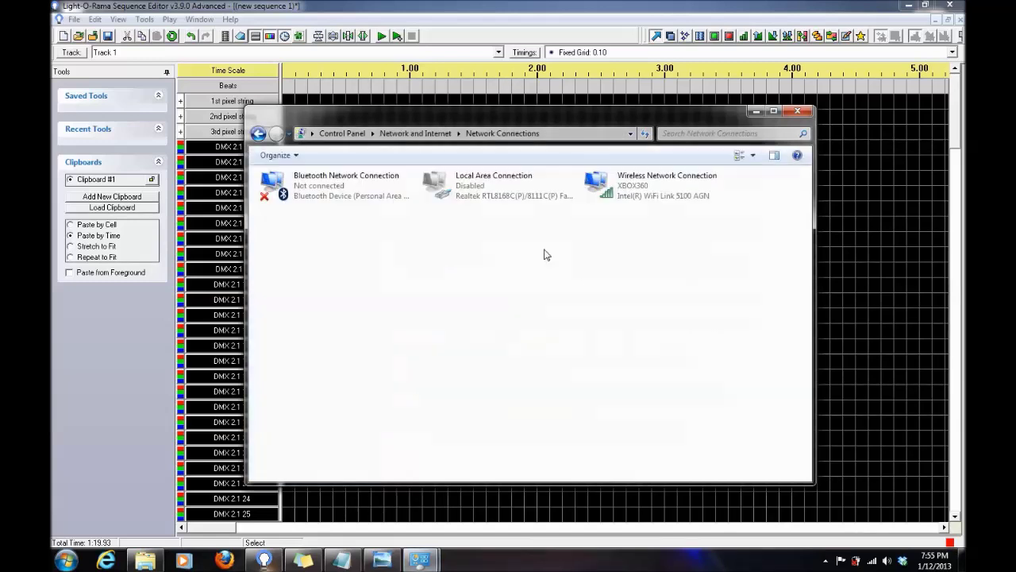
pyautogui.doubleClick(496, 182)
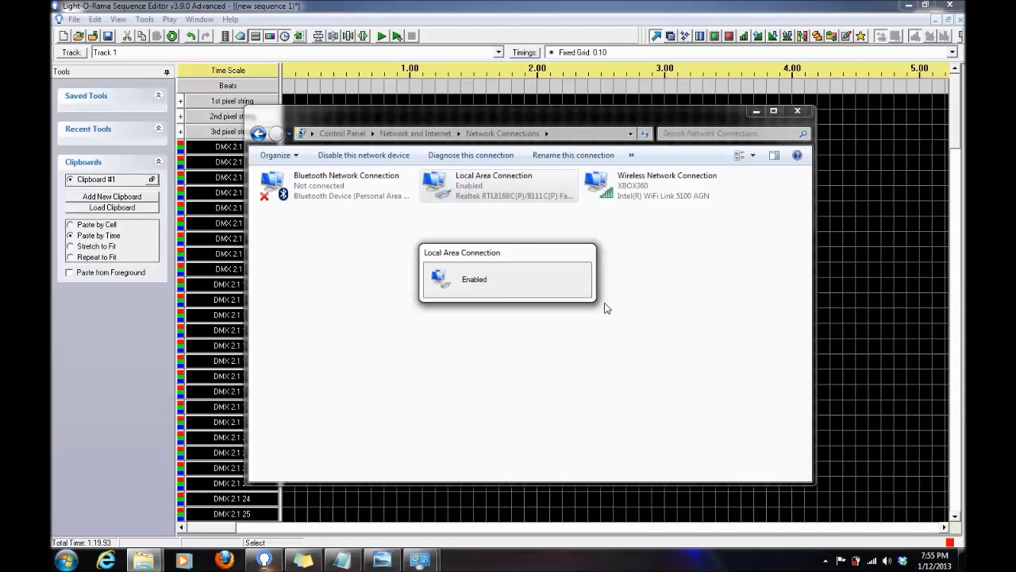
pyautogui.click(796, 112)
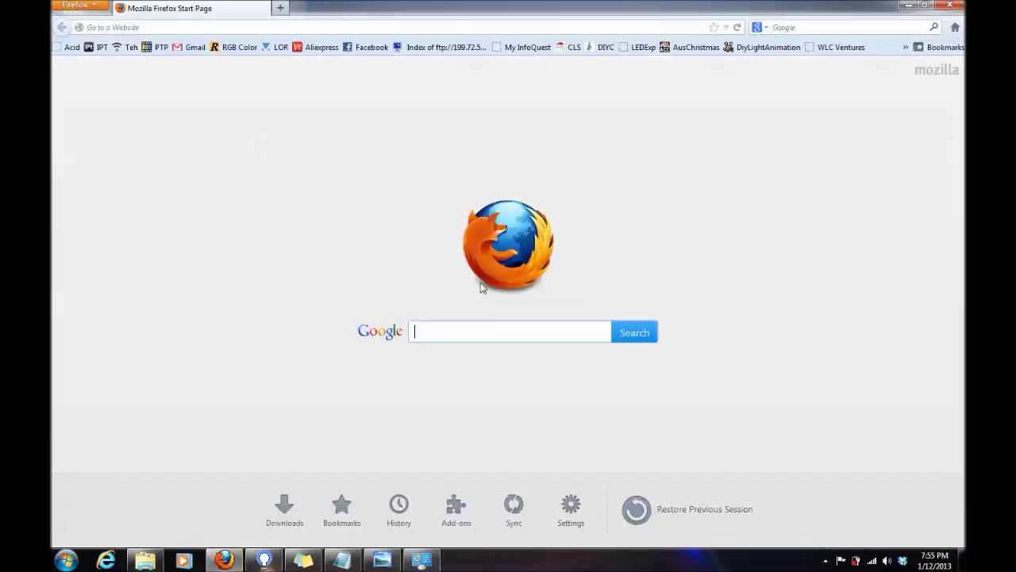
# Load the EthConGateway console at 10.10.10.10 in Firefox.
pyautogui.click(298, 30)
pyautogui.write('10.10.10.10/')
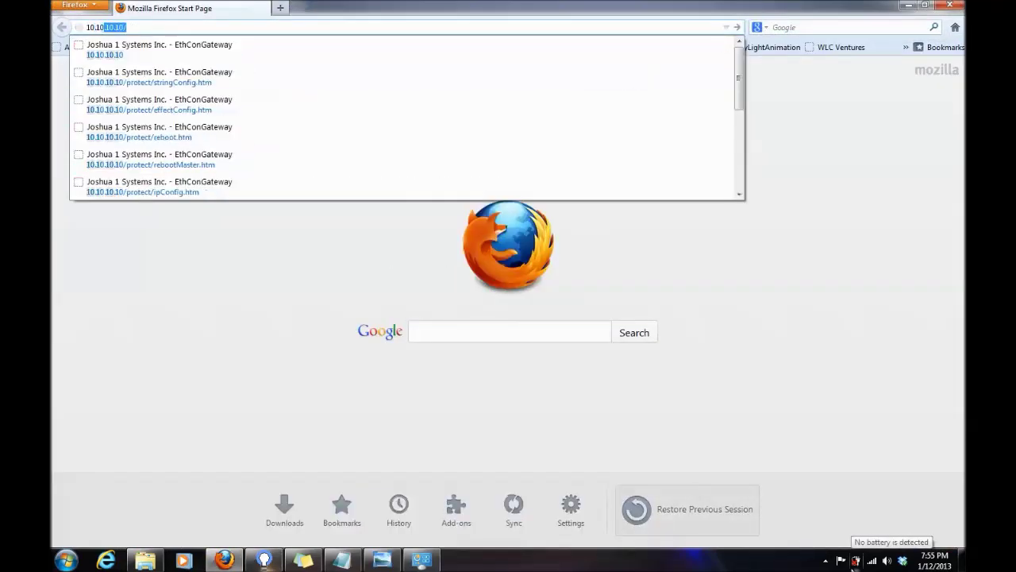
pyautogui.press('Return')
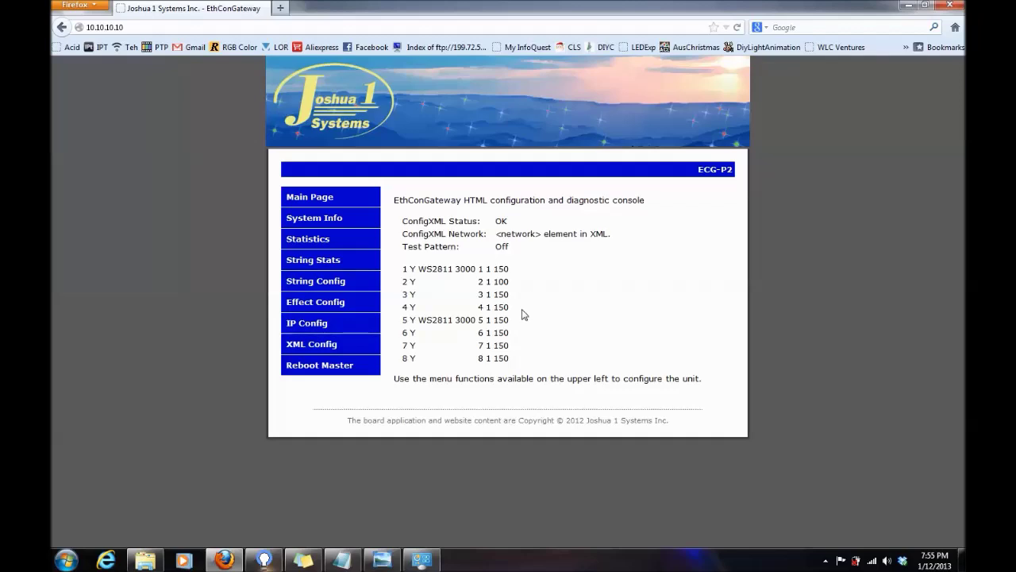
# Open String Config and submit the login credentials.
pyautogui.click(362, 281)
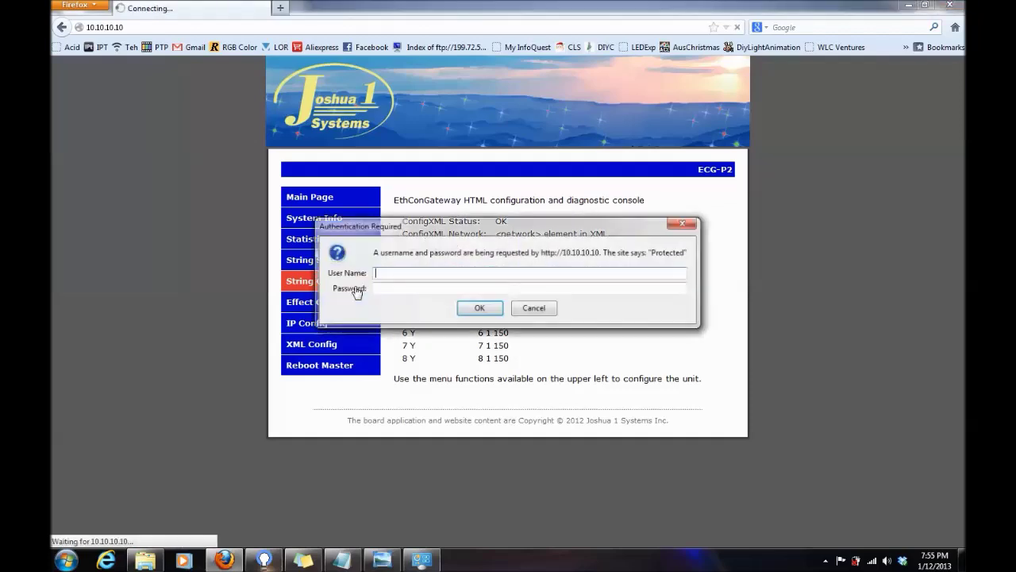
pyautogui.write('ad')
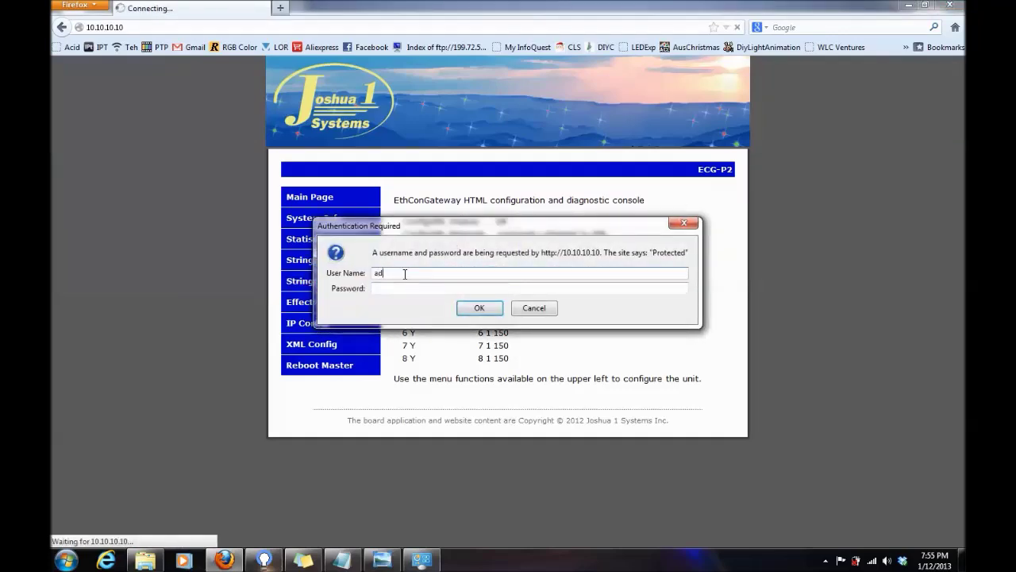
pyautogui.write('min')
pyautogui.press('Return')
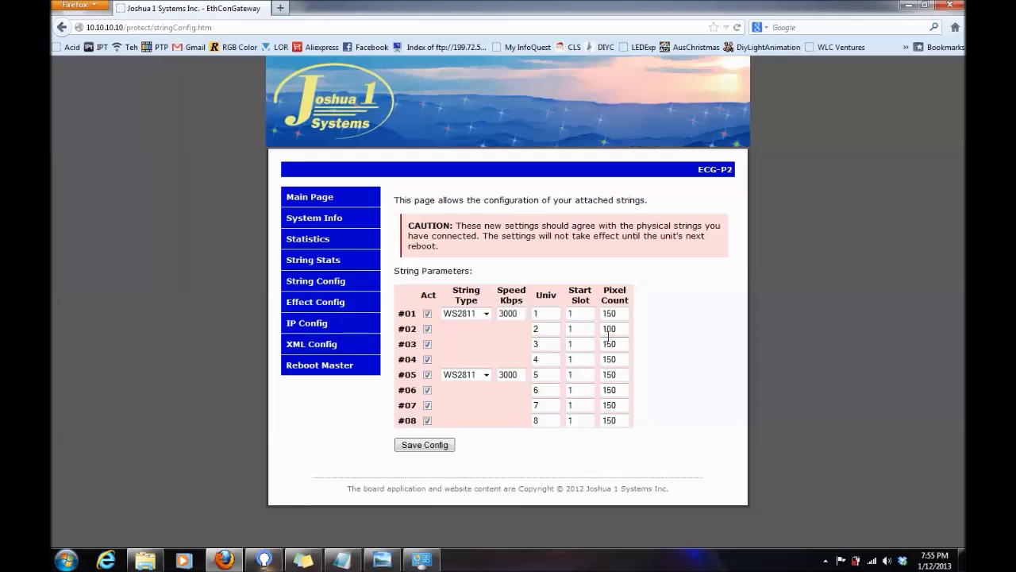
# Change string #02's pixel count from 100 to 150, save the config, and open Reboot Master.
pyautogui.moveTo(624, 329); pyautogui.dragTo(589, 331)
pyautogui.write('150')
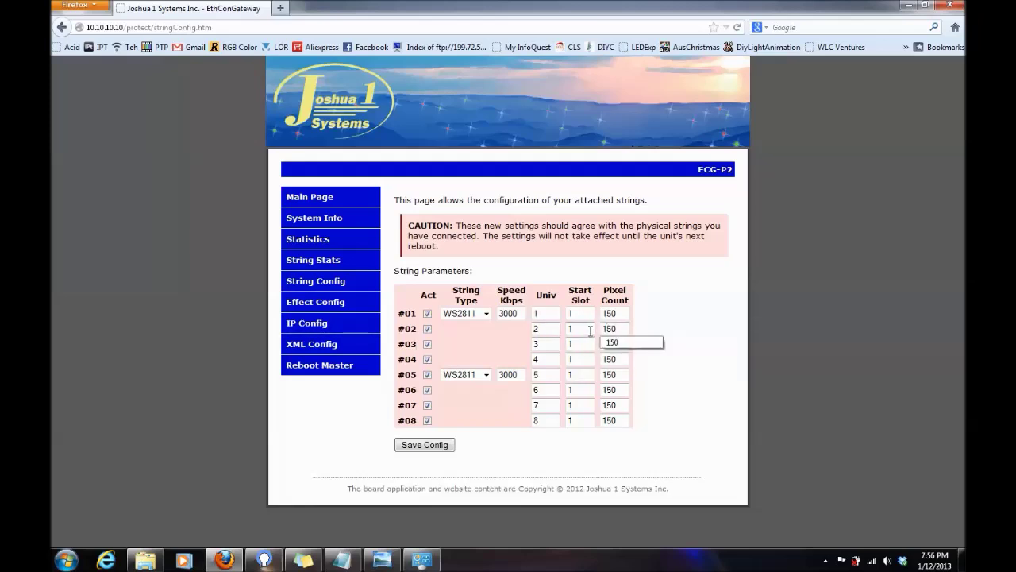
pyautogui.click(662, 340)
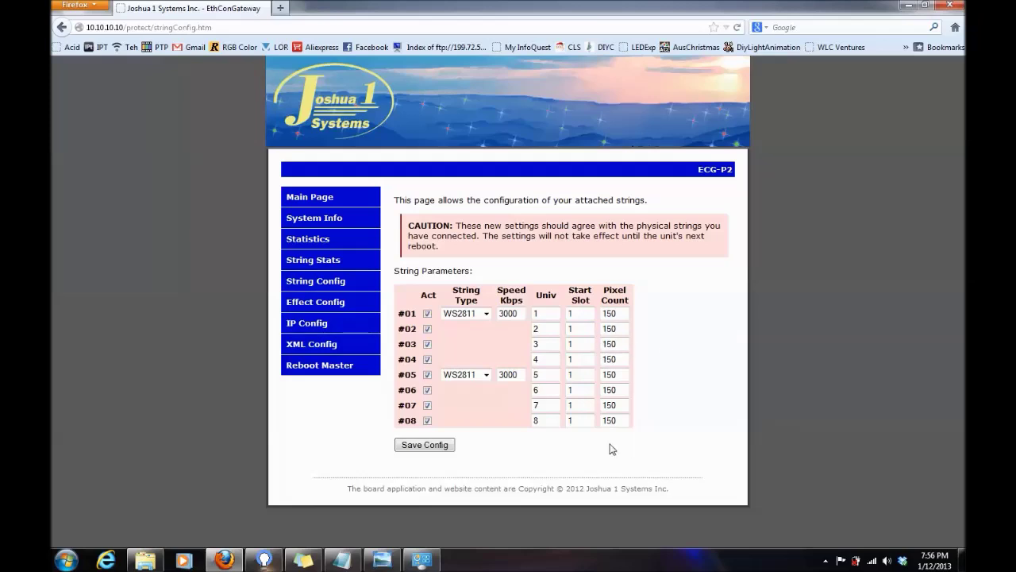
pyautogui.click(426, 448)
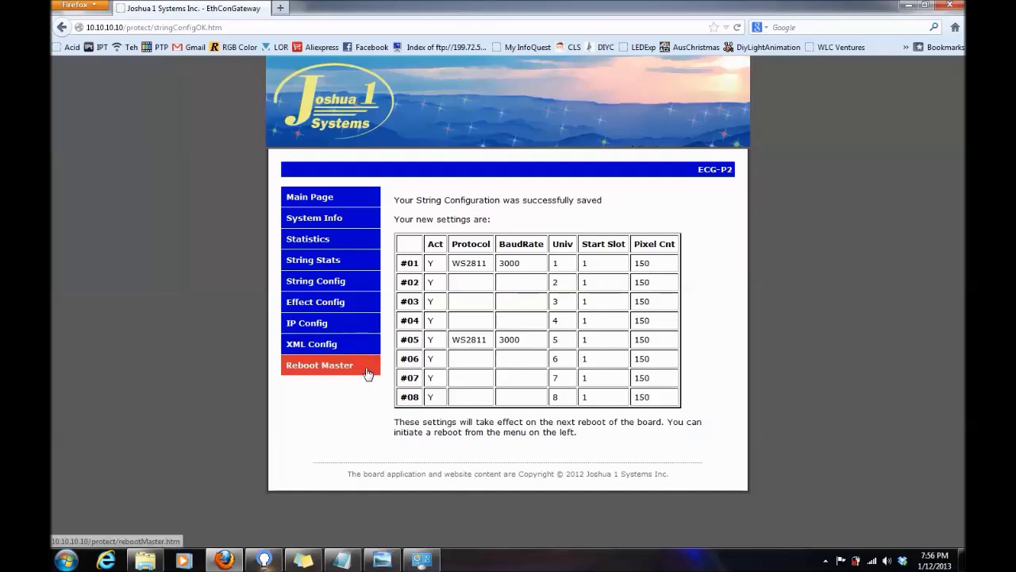
pyautogui.click(354, 379)
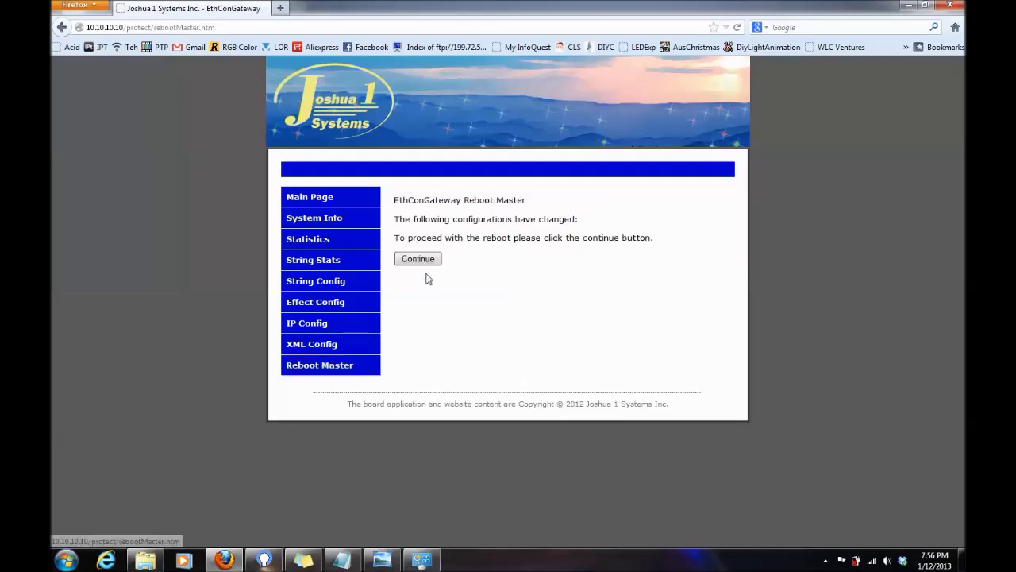